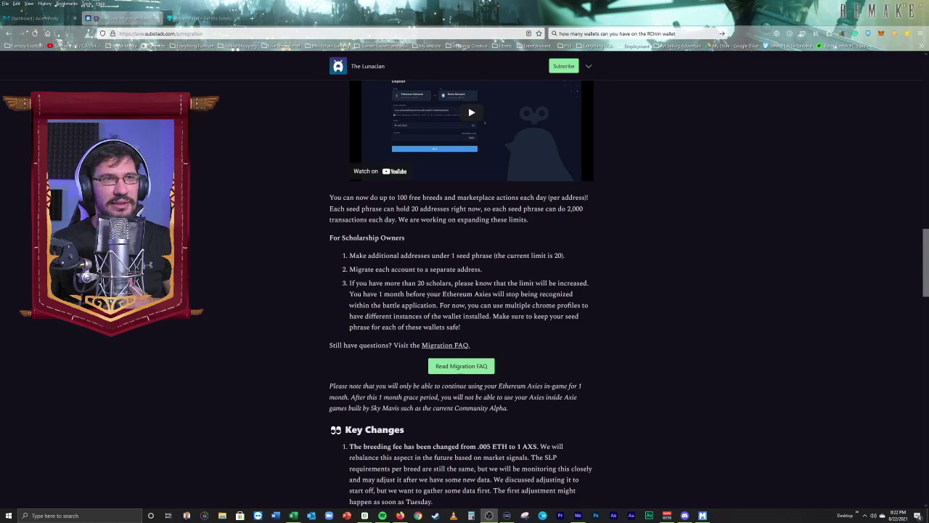
# Show the Ronin wallet's account list and highlight the passage about seed phrase limits in the migration article
pyautogui.click(867, 33)
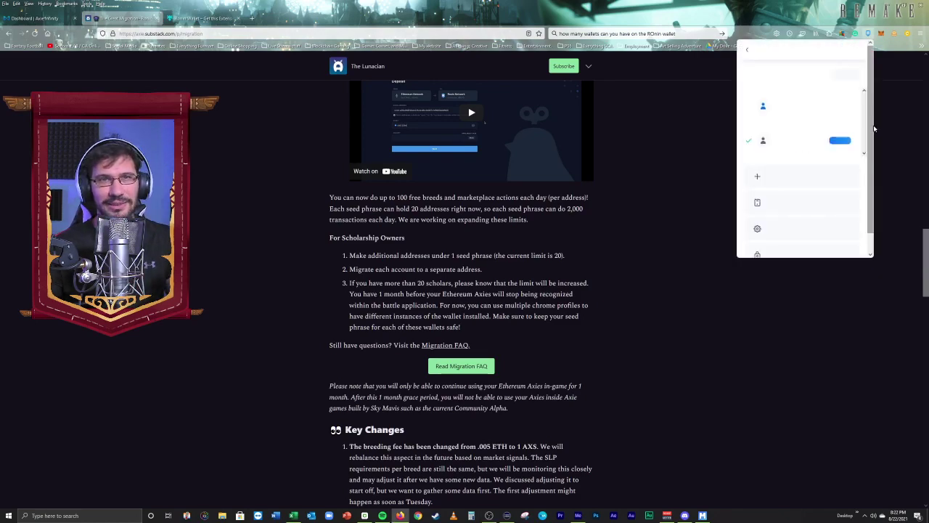
pyautogui.click(862, 58)
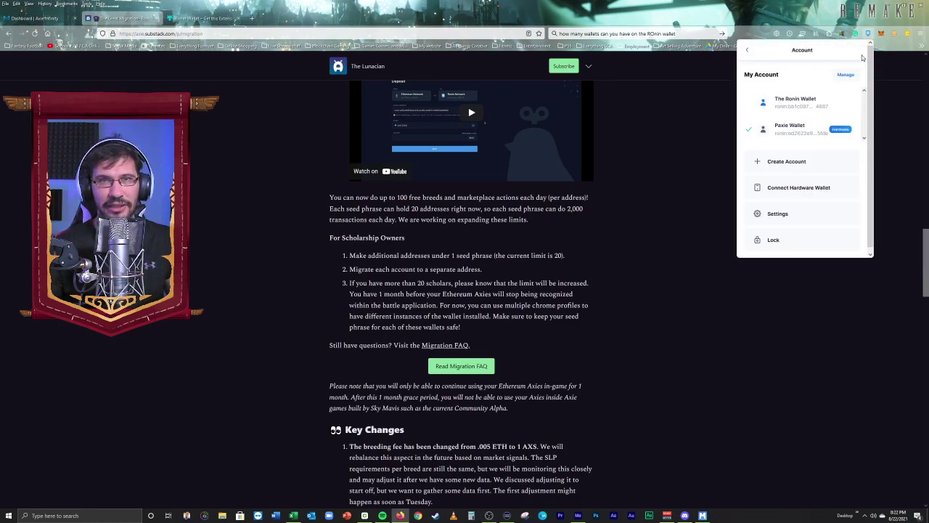
pyautogui.moveTo(336, 208); pyautogui.dragTo(487, 221)
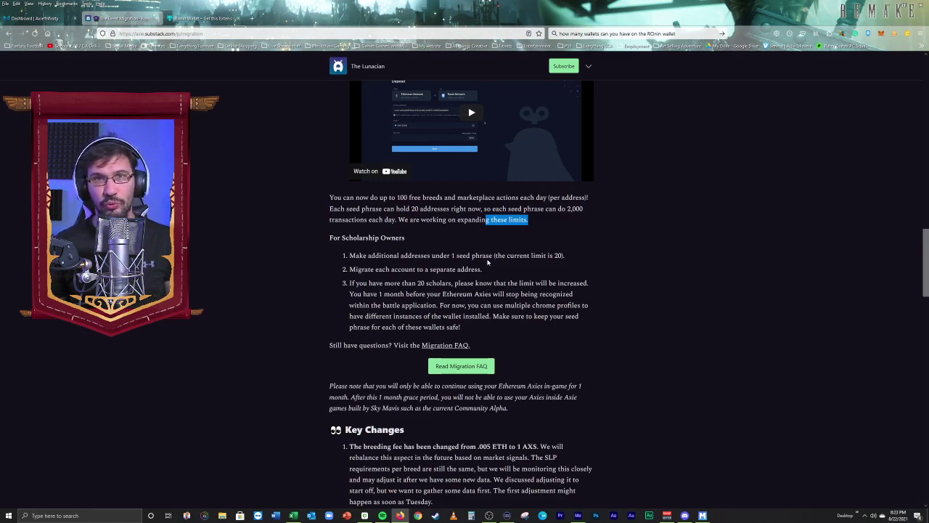
pyautogui.click(624, 214)
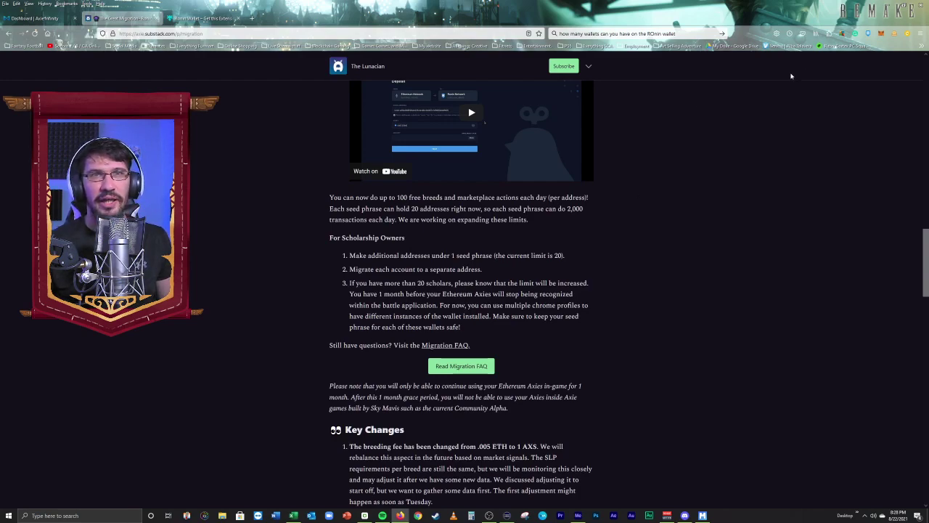
# Open the Ronin wallet and look over the assets held in Paxie Wallet
pyautogui.click(868, 34)
pyautogui.scroll(-2, 819, 134)
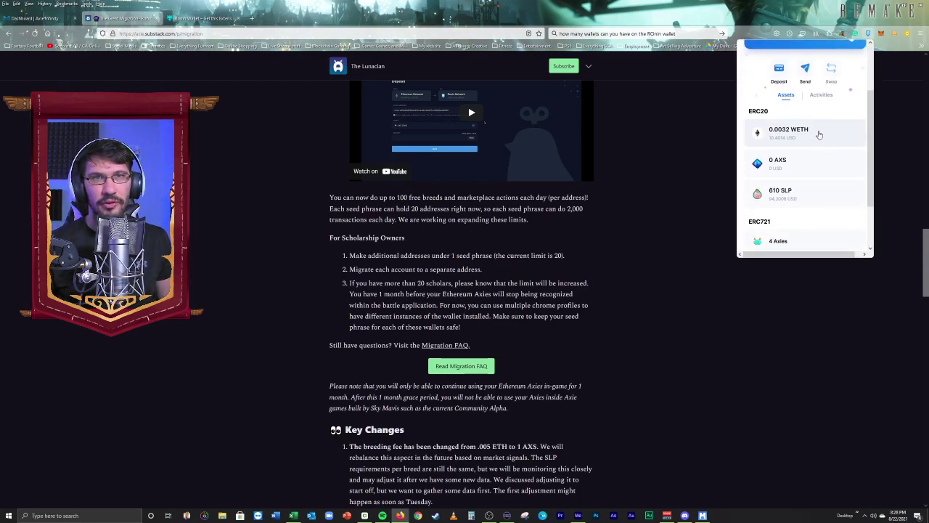
pyautogui.scroll(2, 809, 152)
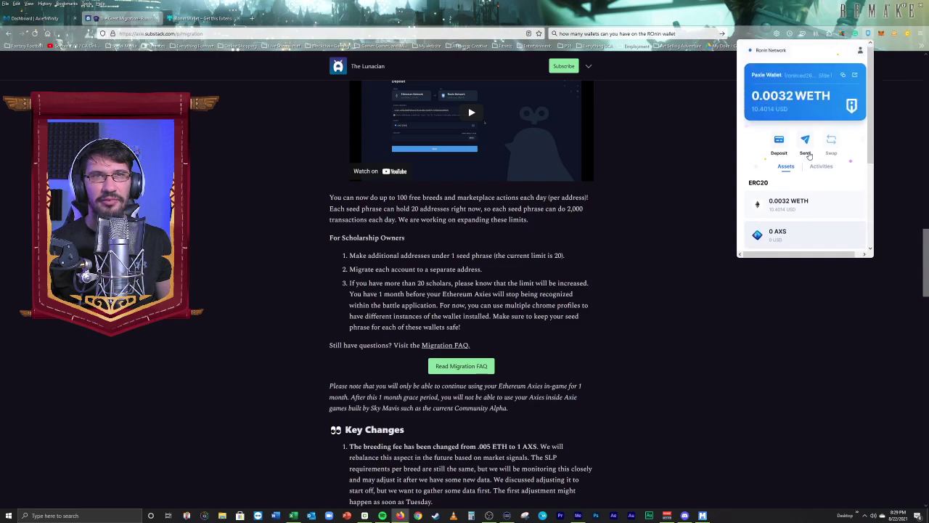
# Start connecting a hardware wallet to Ronin and bring up the accounts available for import
pyautogui.click(844, 79)
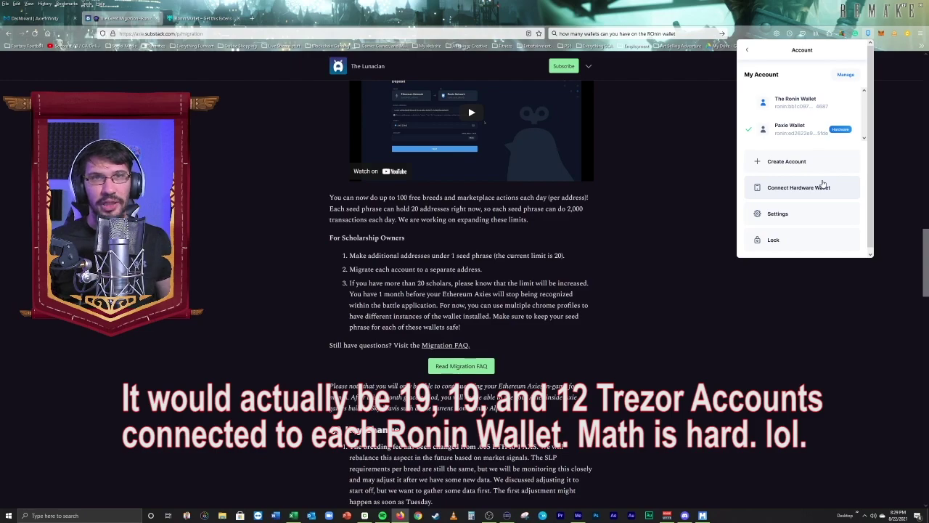
pyautogui.click(815, 186)
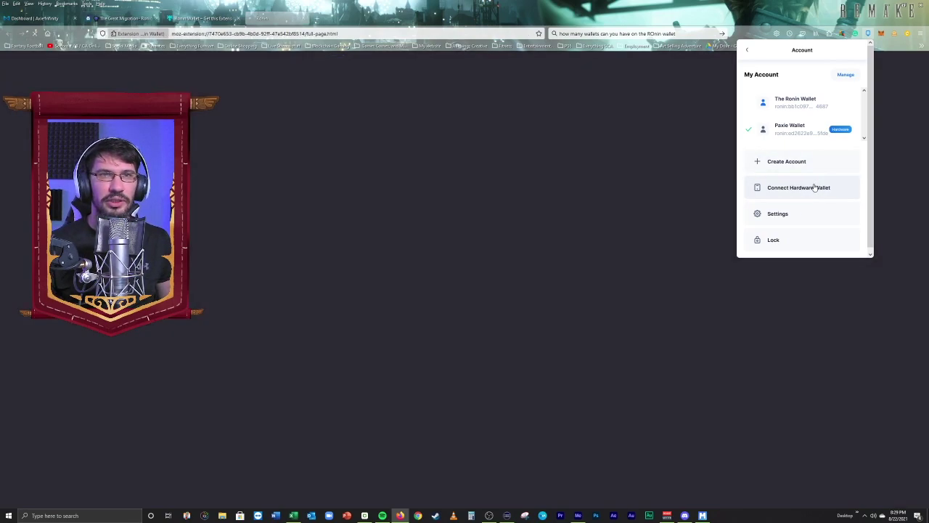
pyautogui.click(483, 287)
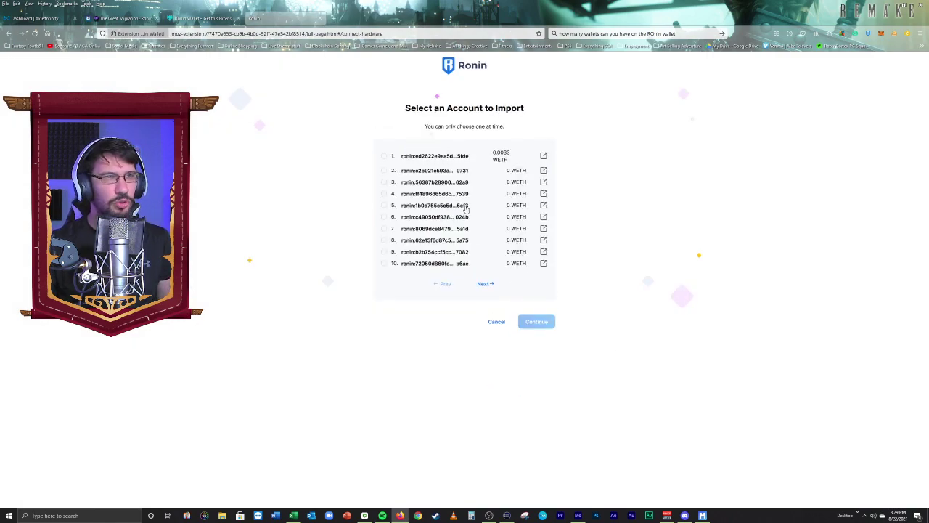
# Go through the importable hardware accounts up to the last page and return to the first page
pyautogui.click(482, 283)
pyautogui.click(486, 280)
pyautogui.click(489, 279)
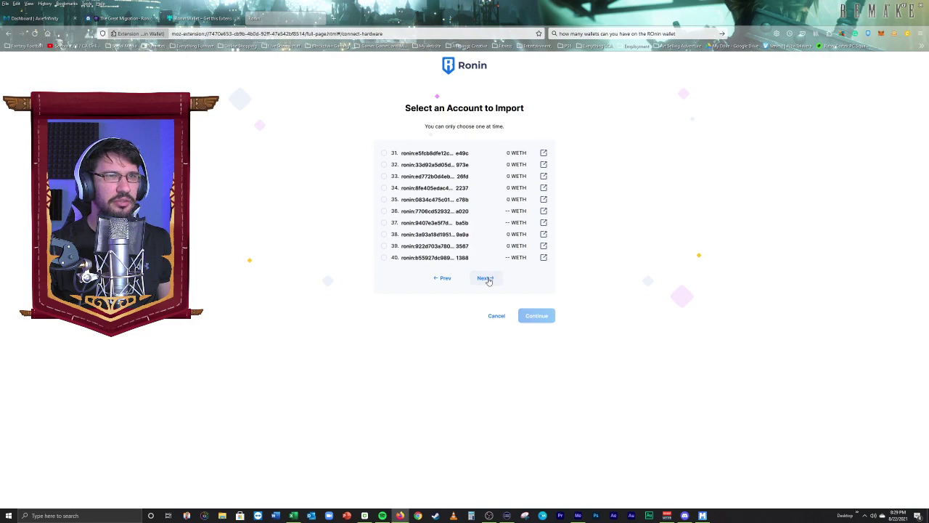
pyautogui.click(488, 278)
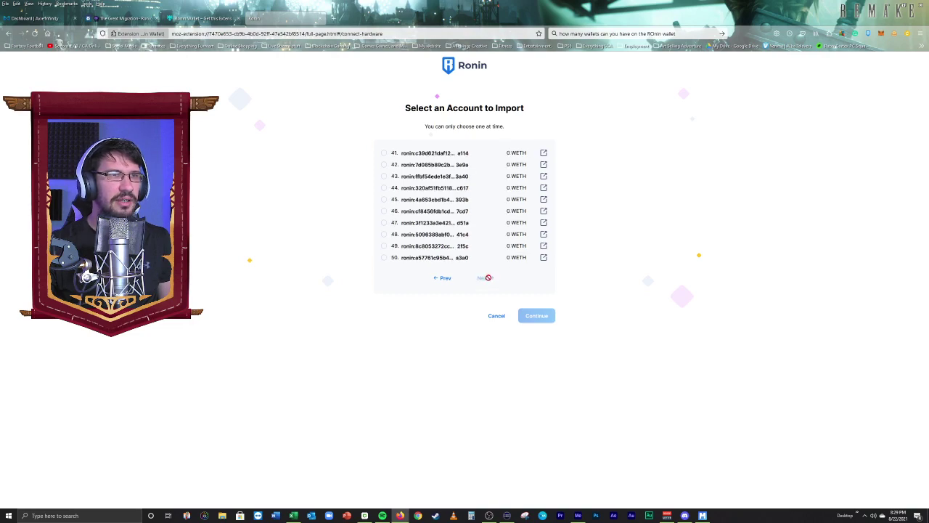
pyautogui.click(444, 277)
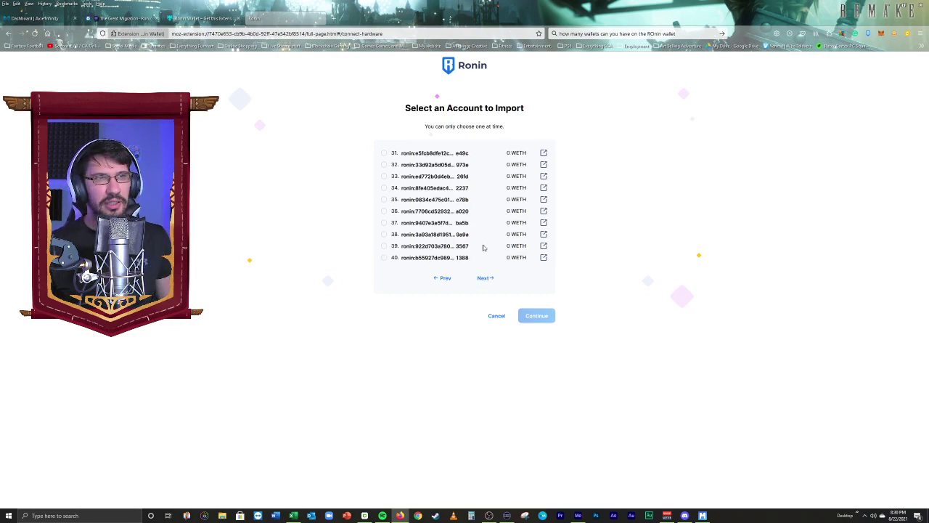
pyautogui.click(486, 278)
pyautogui.click(446, 280)
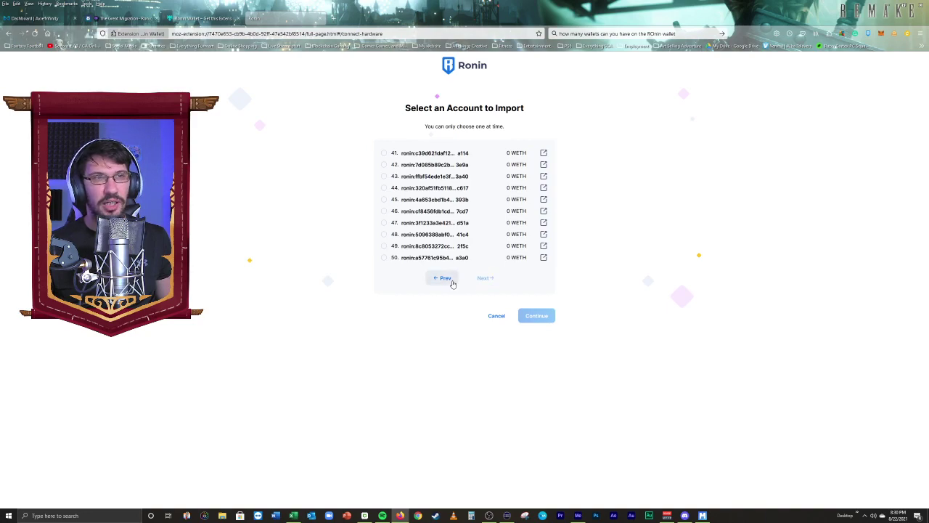
pyautogui.click(450, 281)
pyautogui.click(450, 282)
pyautogui.click(450, 281)
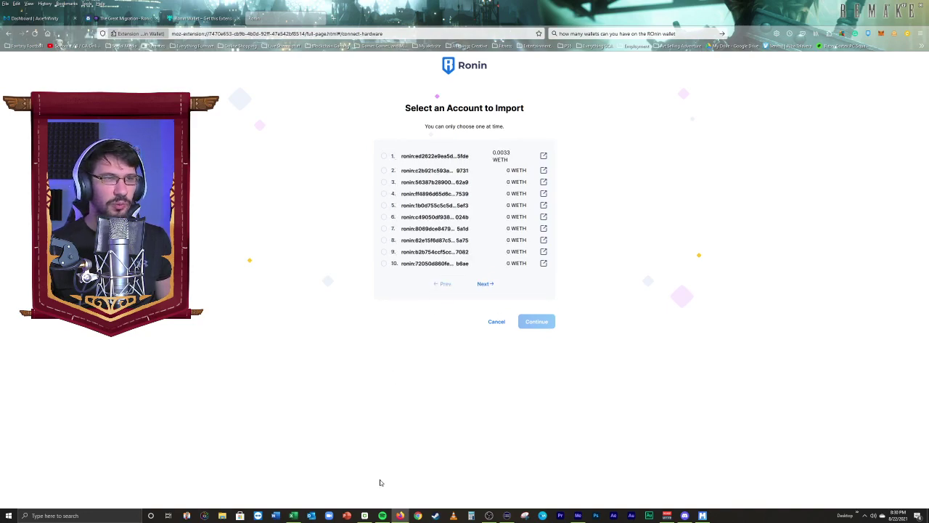
# Switch to Trezor Suite, open Trezor Main Wallet on the Paxie Wallet device, and view its assets
pyautogui.click(365, 516)
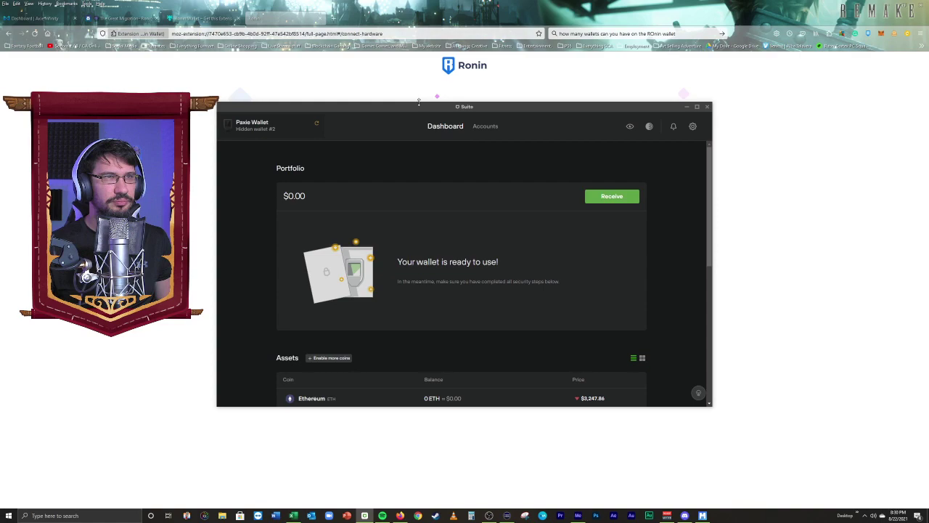
pyautogui.moveTo(417, 112); pyautogui.dragTo(345, 111)
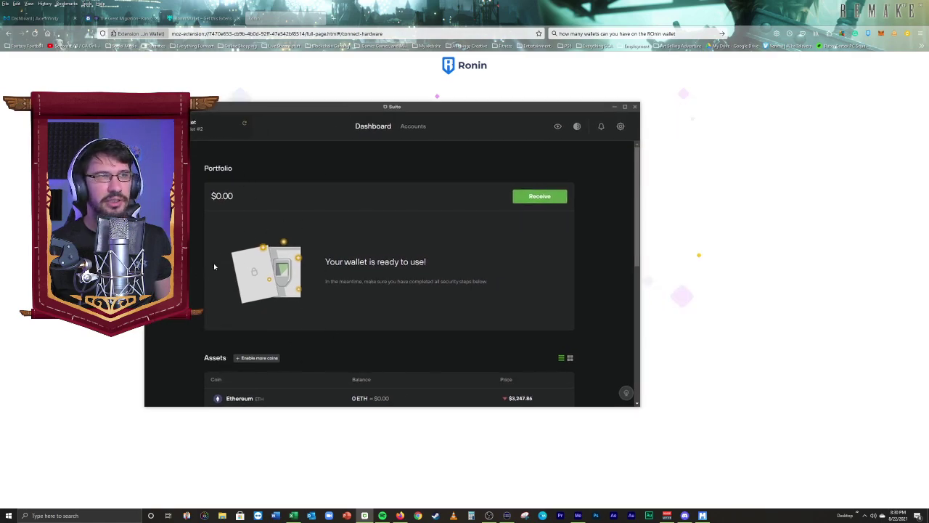
pyautogui.click(226, 128)
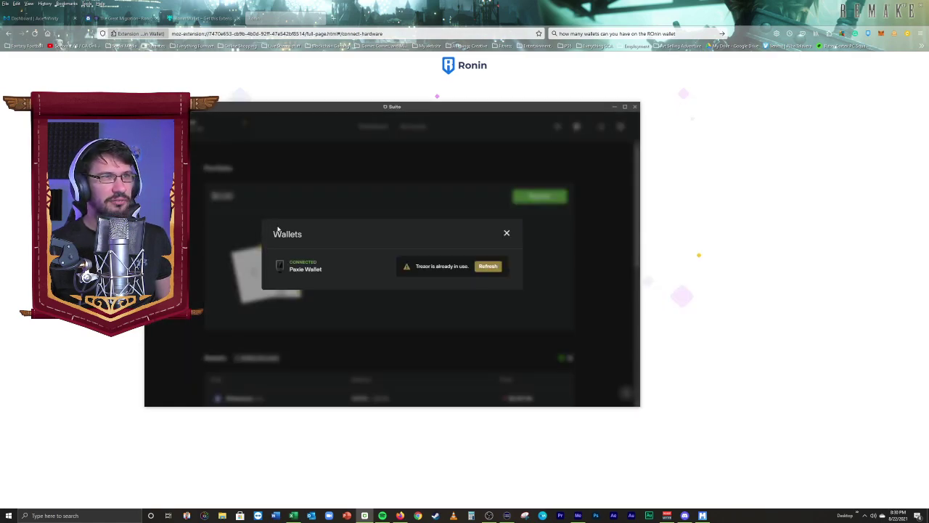
pyautogui.click(507, 233)
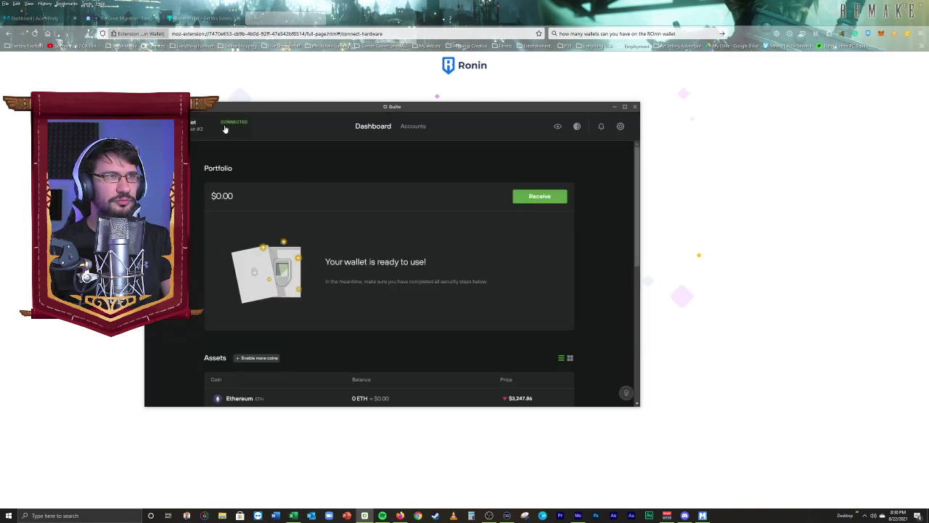
pyautogui.click(225, 128)
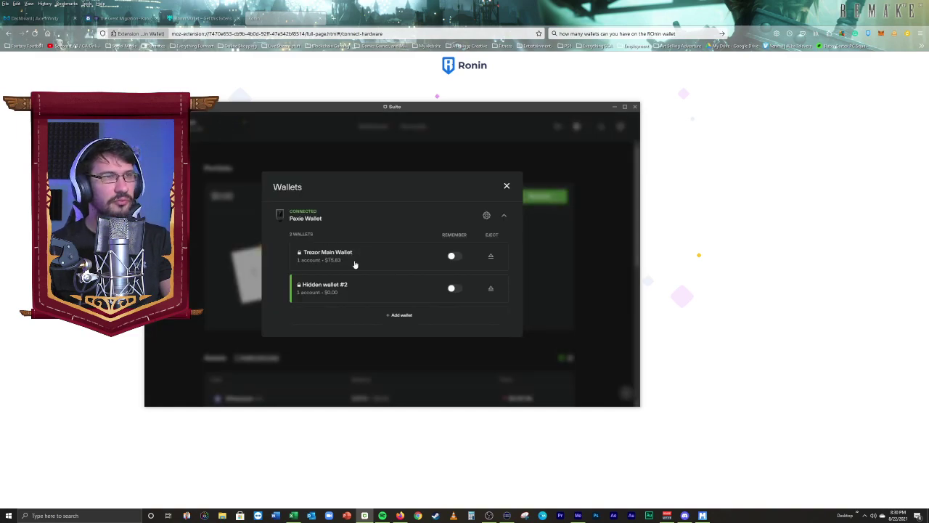
pyautogui.click(347, 261)
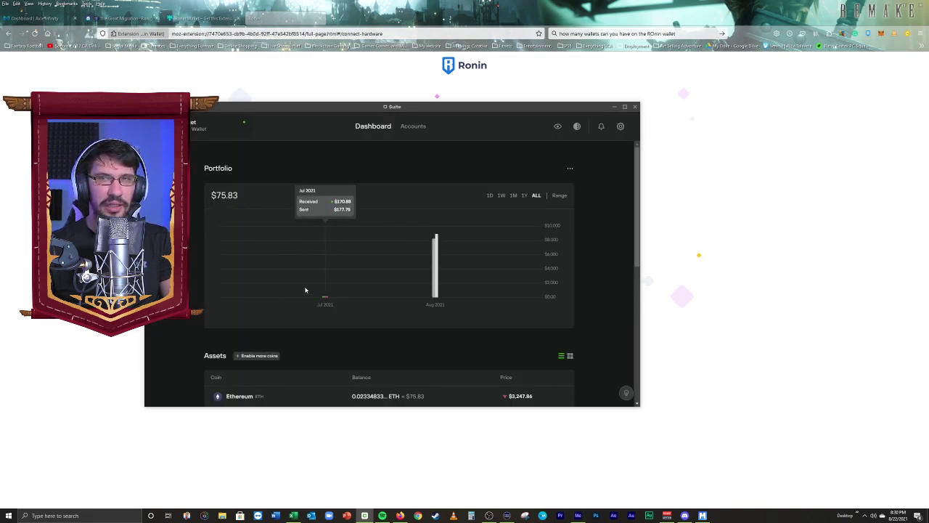
pyautogui.scroll(-1, 305, 288)
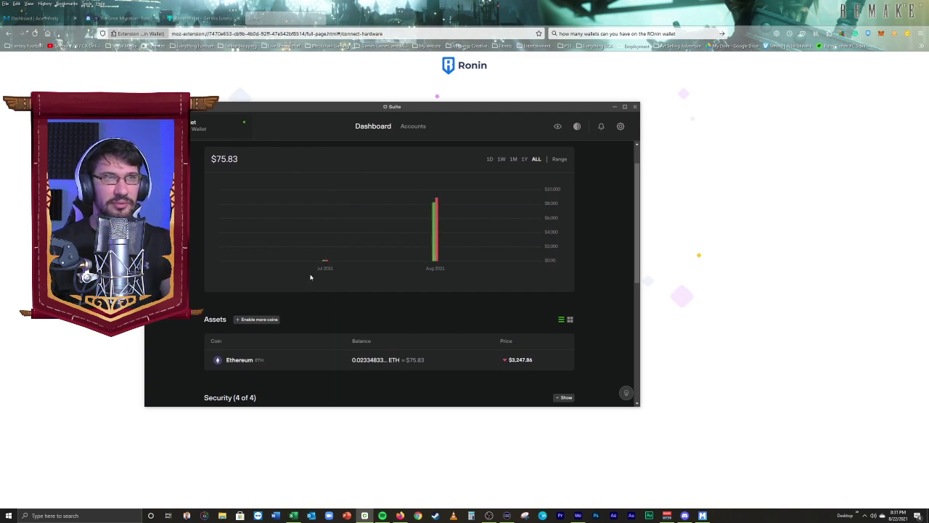
pyautogui.click(681, 205)
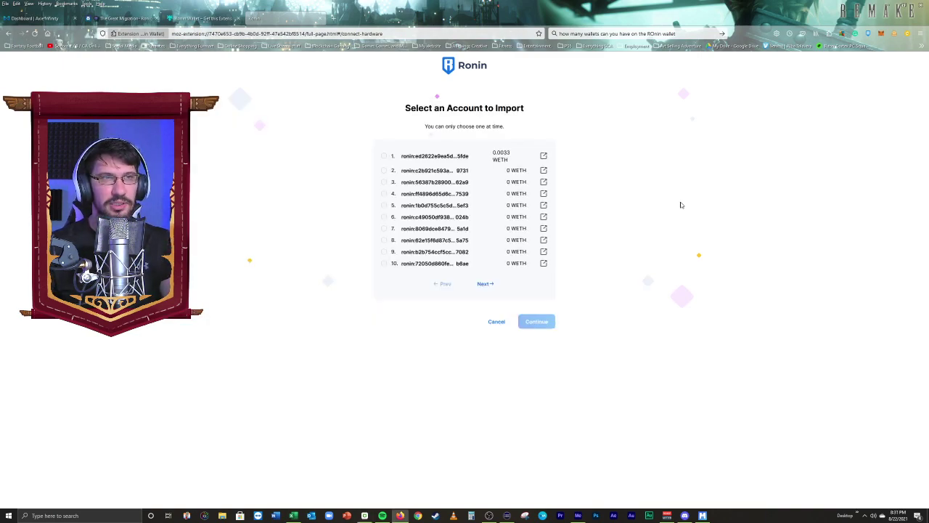
pyautogui.click(485, 283)
pyautogui.click(485, 278)
pyautogui.click(485, 277)
pyautogui.click(485, 277)
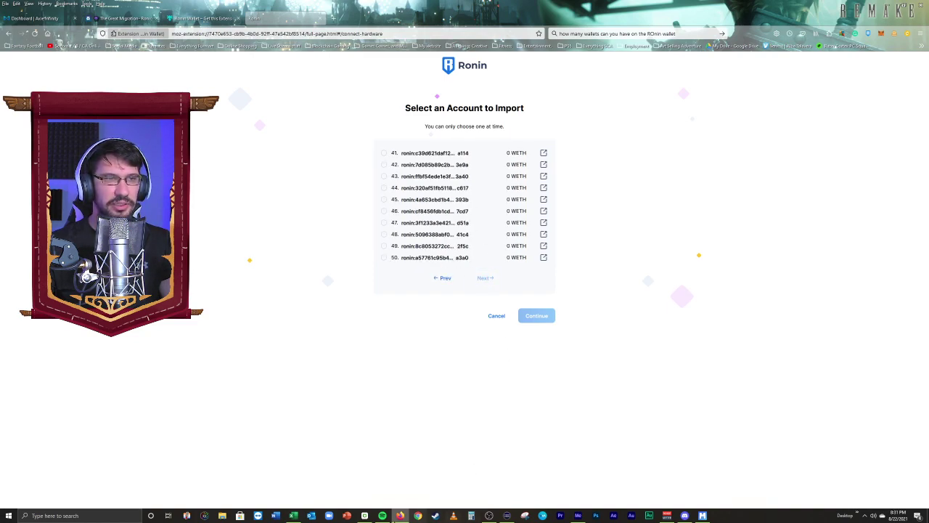
# Switch to Trezor Suite and add another hidden wallet to the Paxie Wallet device, entering its passphrase
pyautogui.click(364, 516)
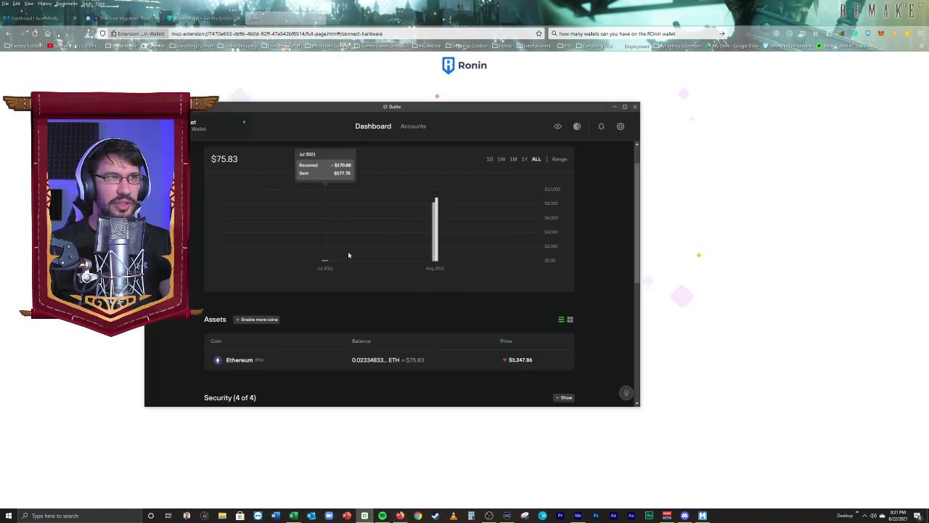
pyautogui.click(226, 129)
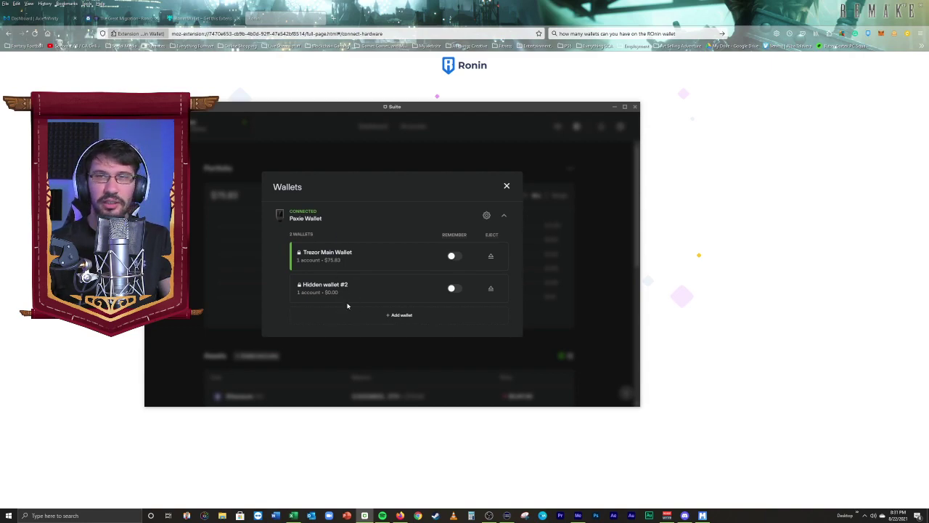
pyautogui.click(400, 315)
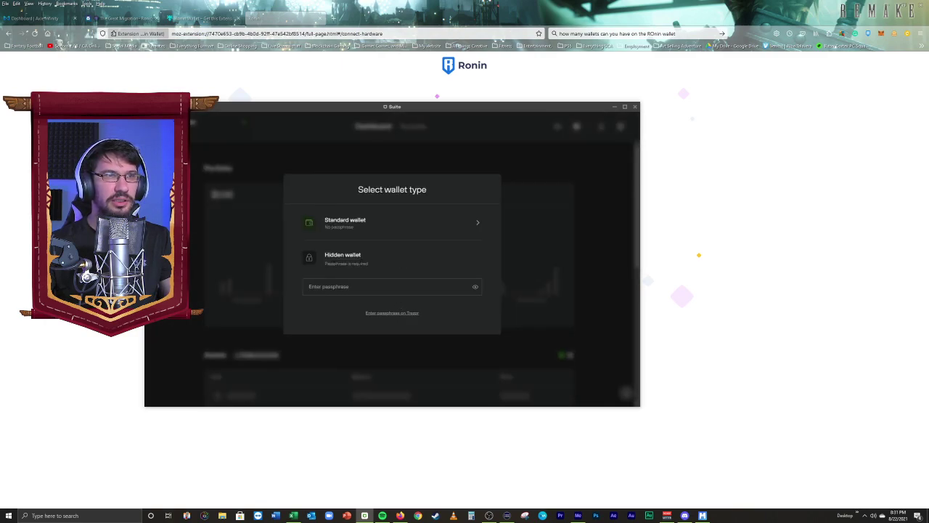
pyautogui.click(363, 286)
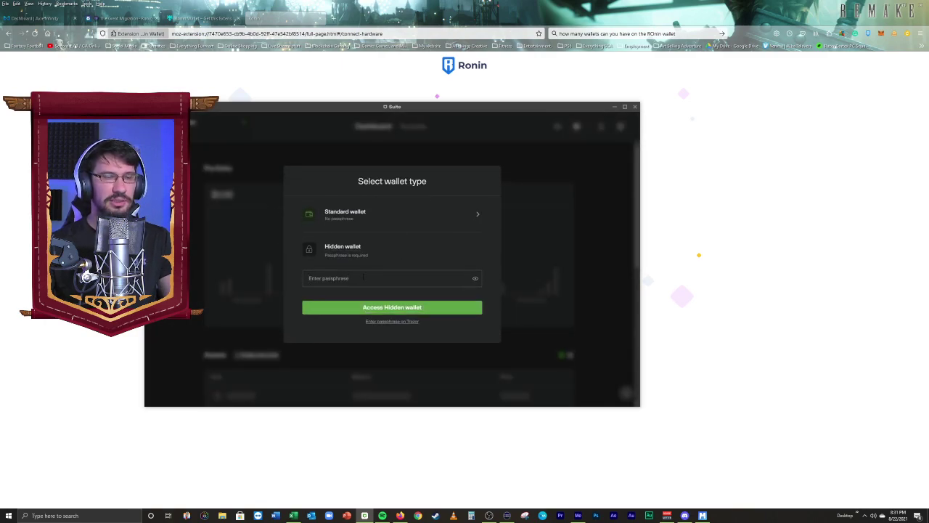
pyautogui.write('••••••••••')
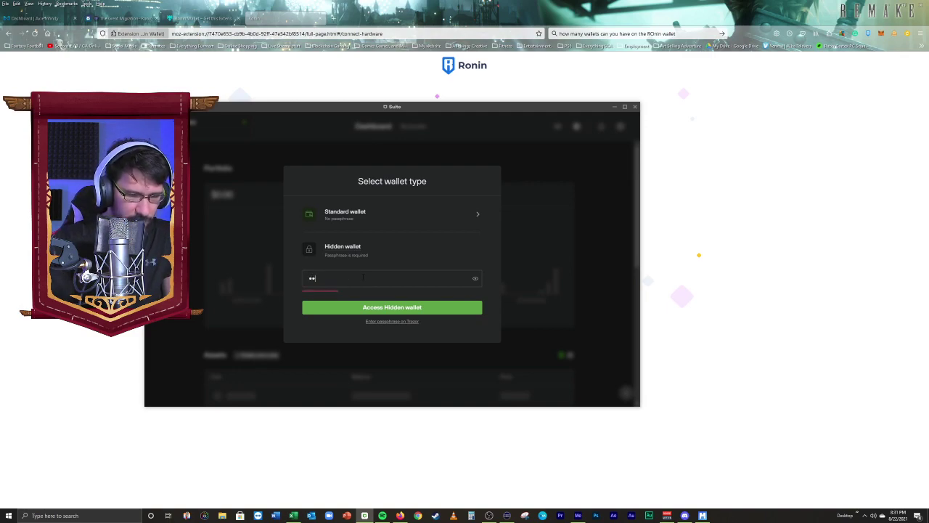
pyautogui.click(385, 307)
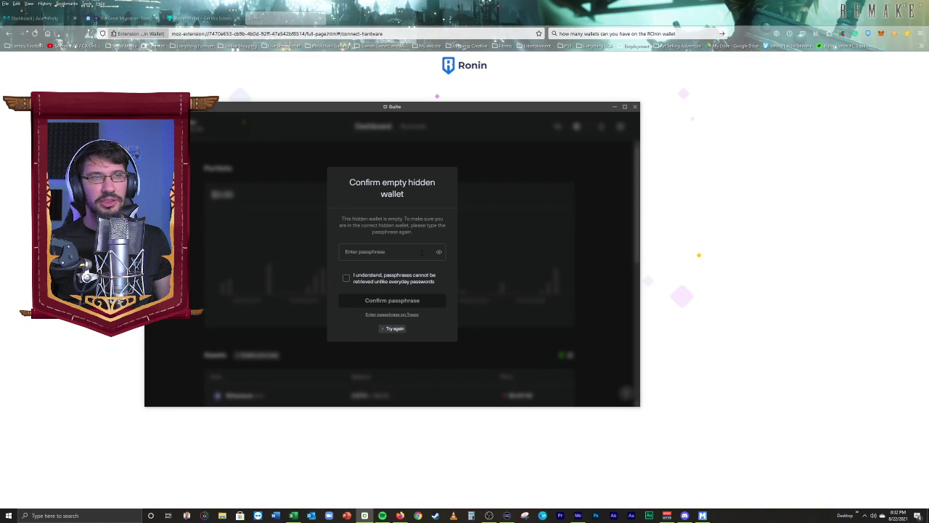
# Confirm the empty hidden wallet by re-entering its passphrase and accepting that passphrases cannot be retrieved
pyautogui.write('•••••')
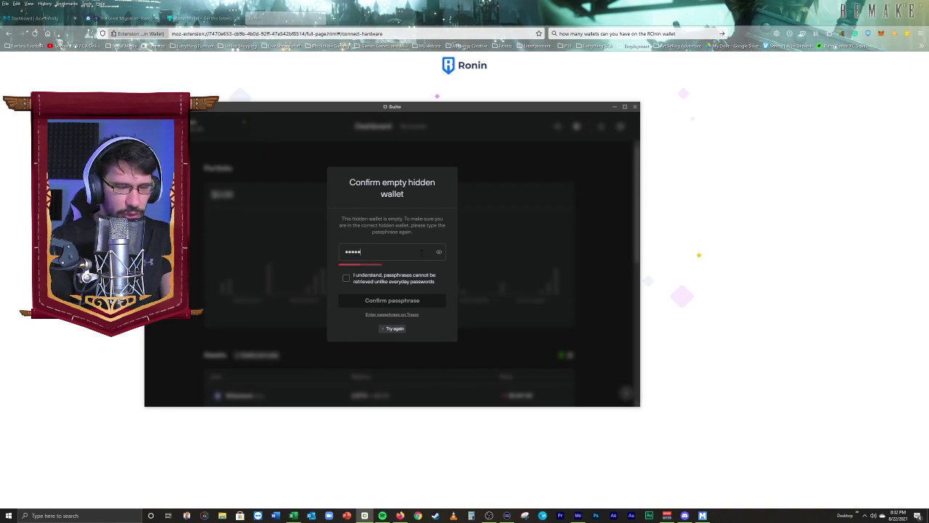
pyautogui.write('•••')
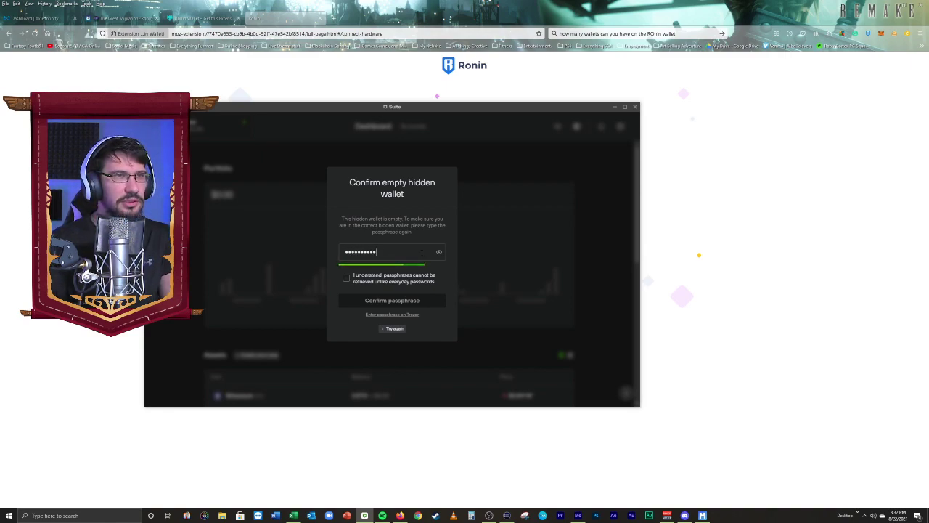
pyautogui.click(372, 279)
pyautogui.click(392, 300)
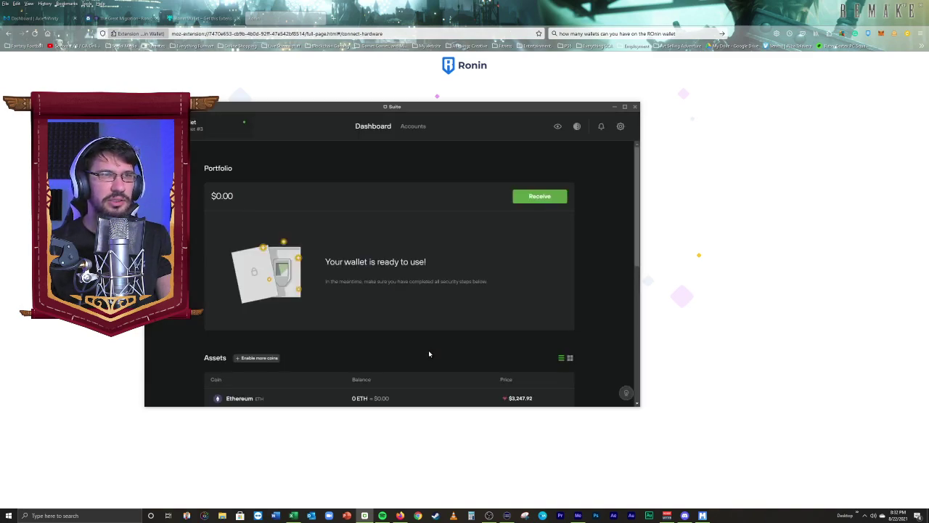
# Look over the new hidden wallet's dashboard and open the device's wallet list
pyautogui.scroll(-1, 326, 223)
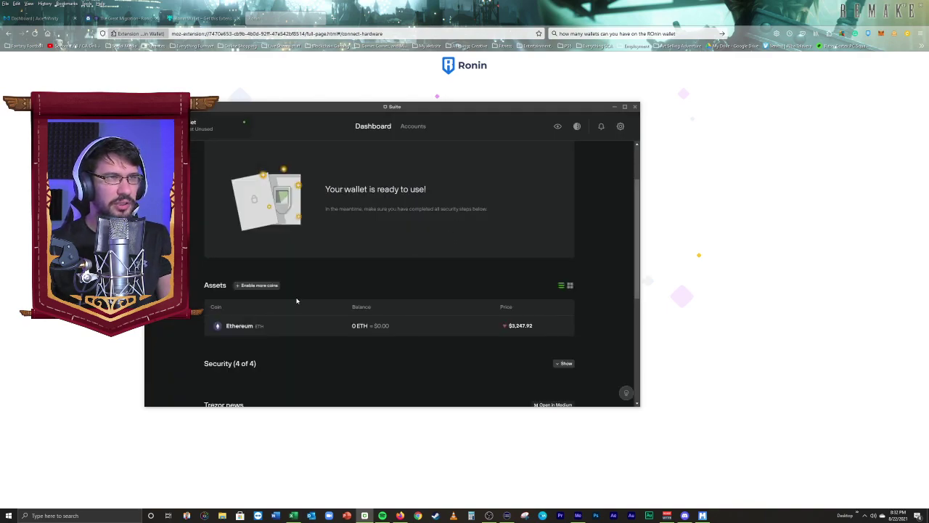
pyautogui.scroll(1, 349, 276)
pyautogui.scroll(-2, 324, 294)
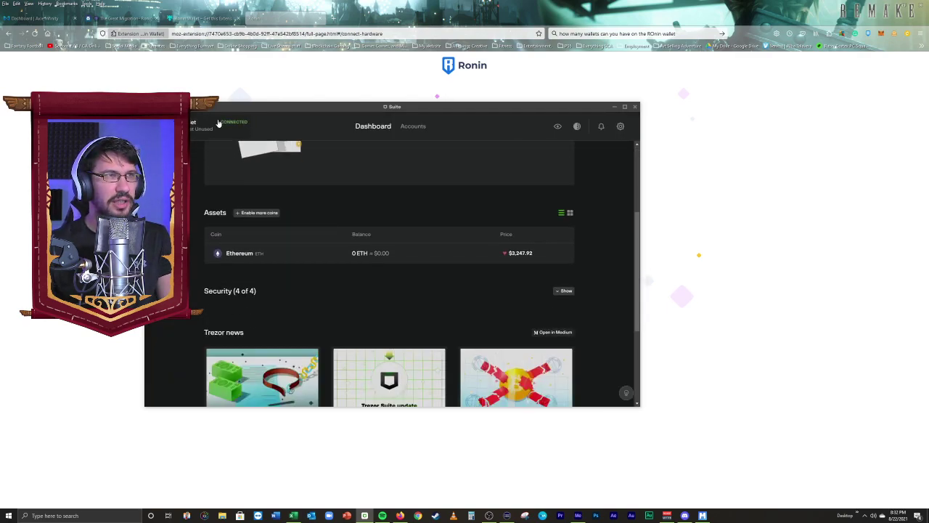
pyautogui.click(218, 123)
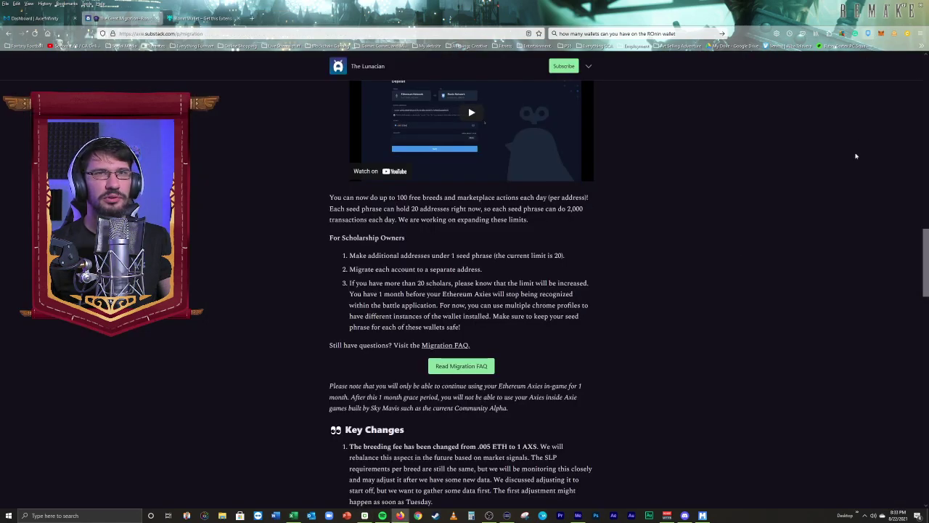
# Switch Ronin's active account to The Ronin Wallet and start connecting a Trezor hardware wallet
pyautogui.click(869, 33)
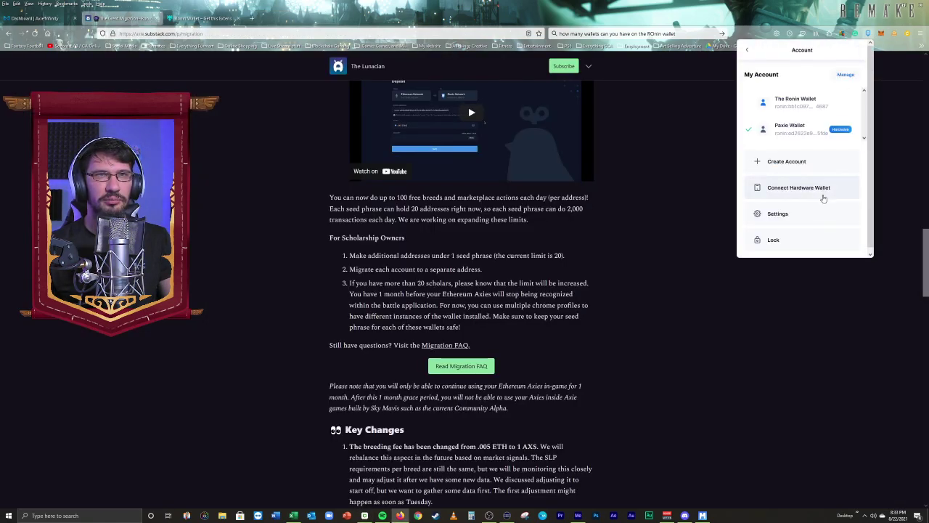
pyautogui.click(795, 102)
pyautogui.click(811, 186)
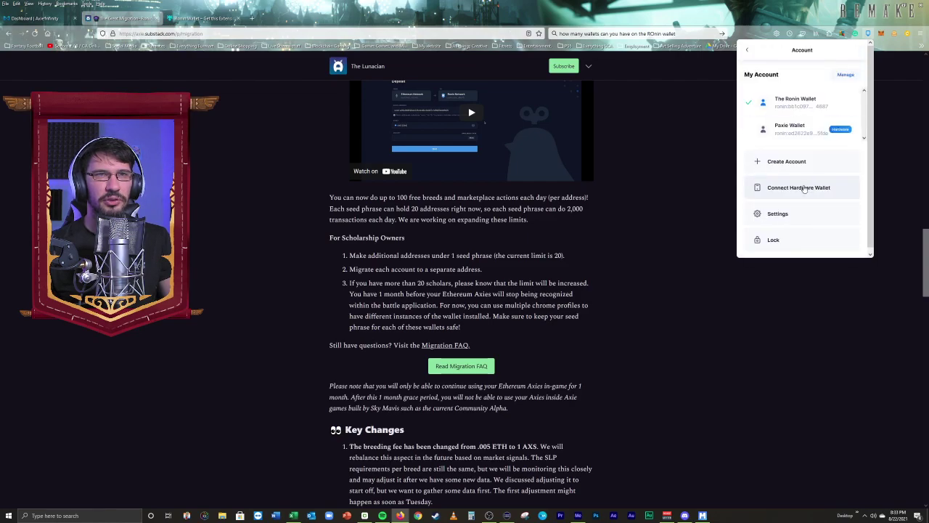
pyautogui.click(446, 286)
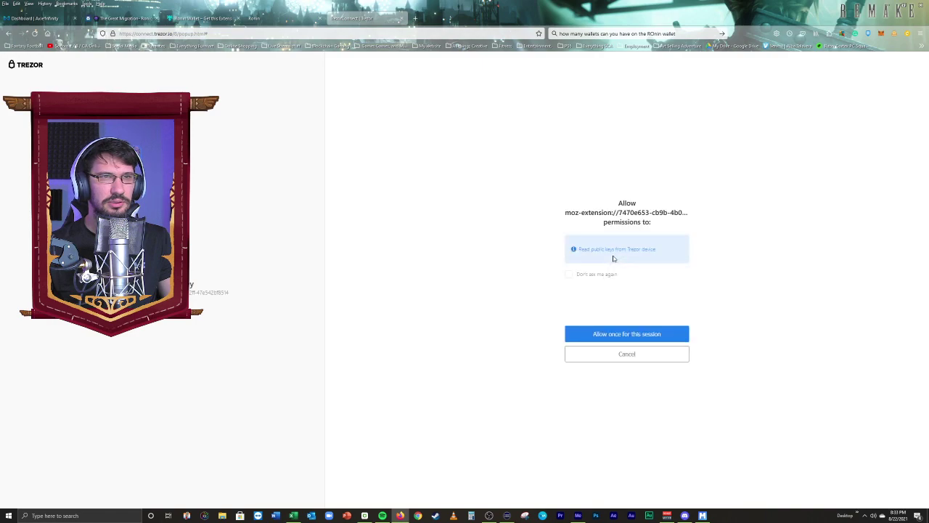
# Allow Ronin to read the Trezor's public keys for this session and provide the Paxie Wallet passphrase
pyautogui.click(623, 336)
pyautogui.click(656, 336)
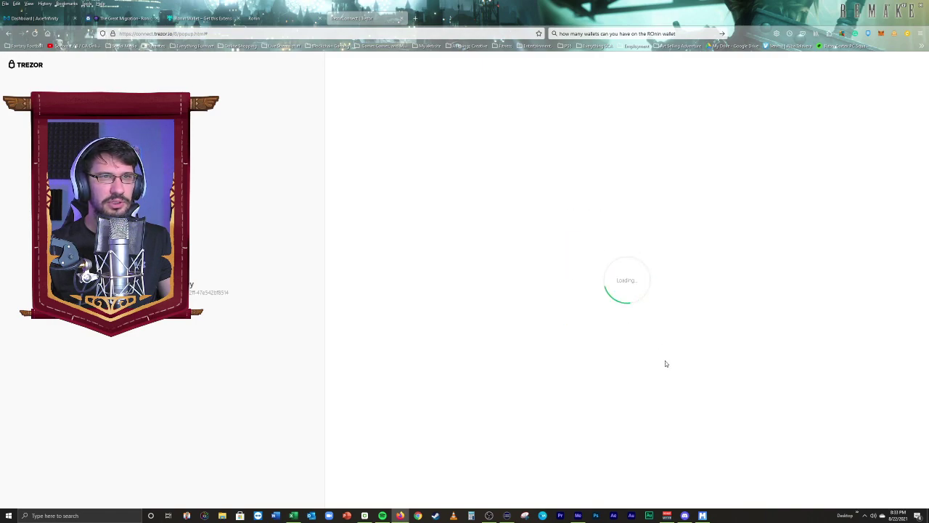
pyautogui.click(551, 285)
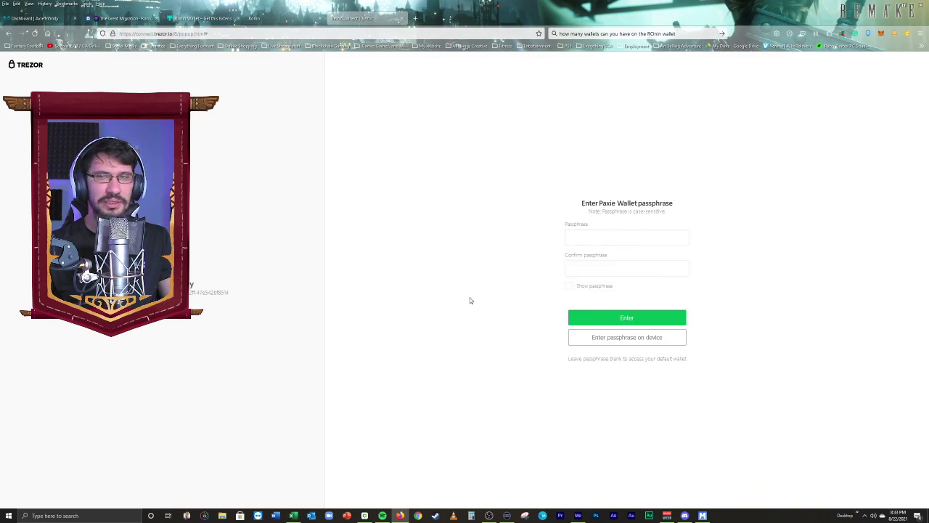
pyautogui.click(631, 232)
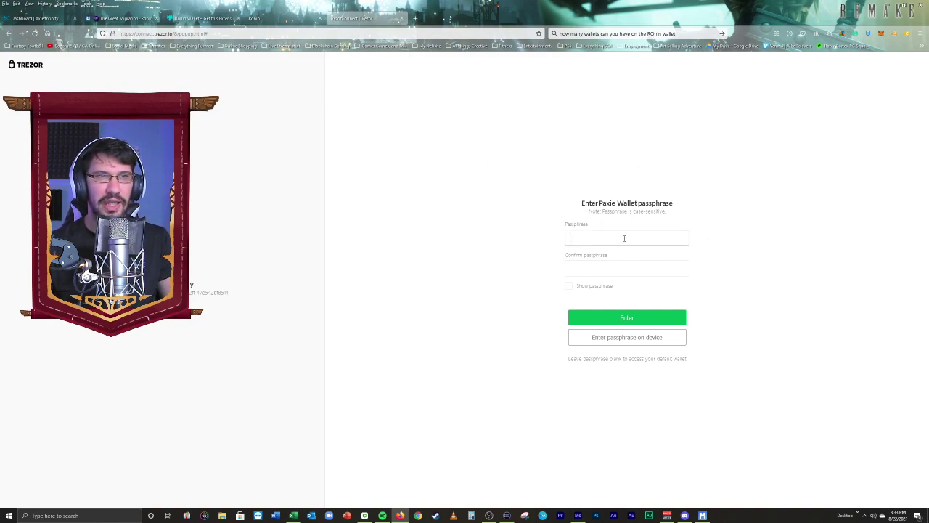
pyautogui.click(644, 333)
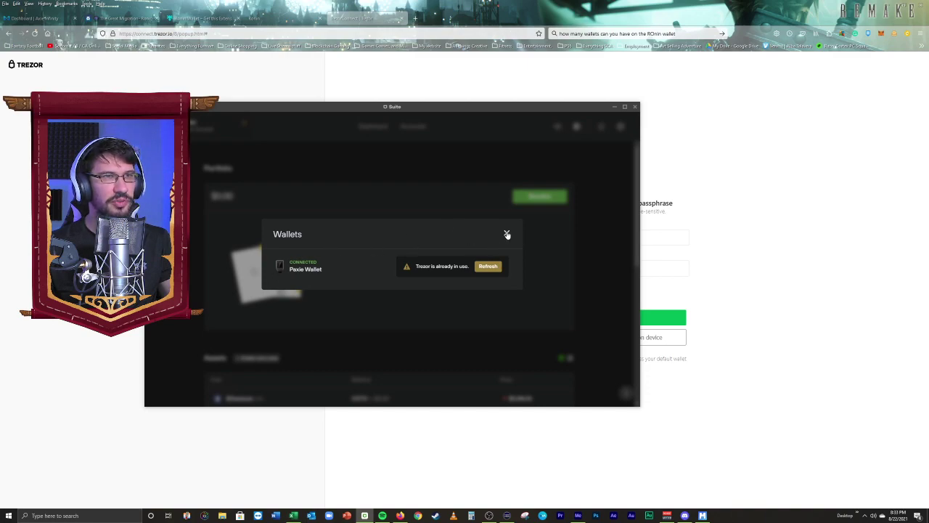
# In Trezor Suite, refresh the Paxie Wallet device connection and view the dashboard of Trezor Wallet Unused
pyautogui.click(490, 268)
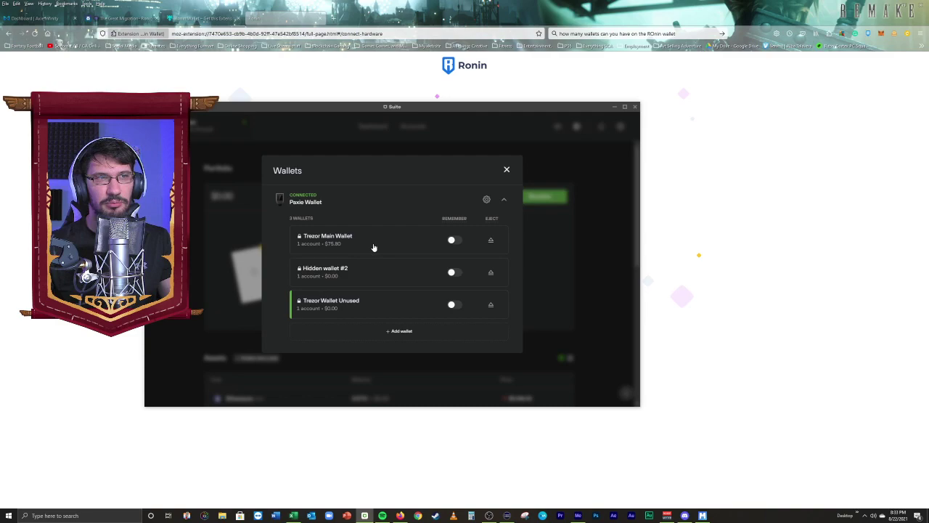
pyautogui.click(353, 307)
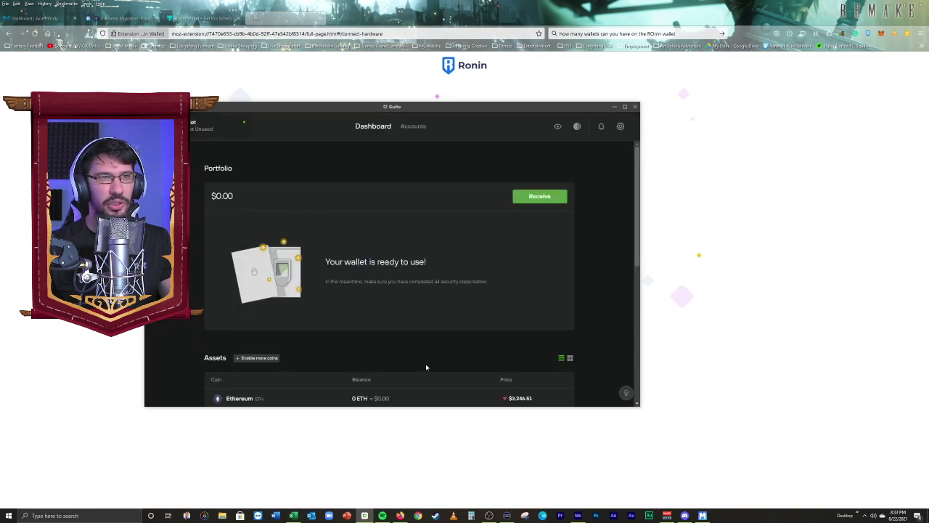
pyautogui.scroll(-3, 397, 245)
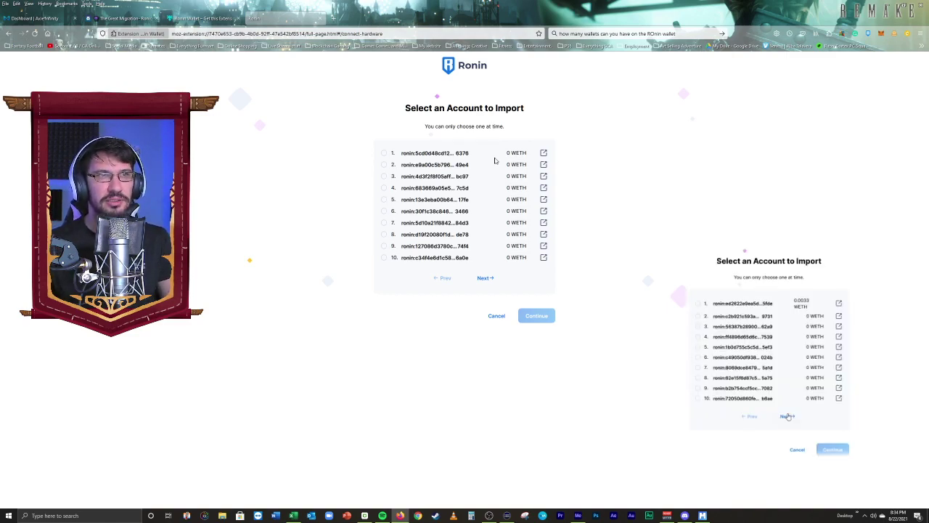
# Check Ronin's existing account list and page through the hidden wallet's importable accounts up to number 50 and back to the first page
pyautogui.click(868, 33)
pyautogui.click(860, 53)
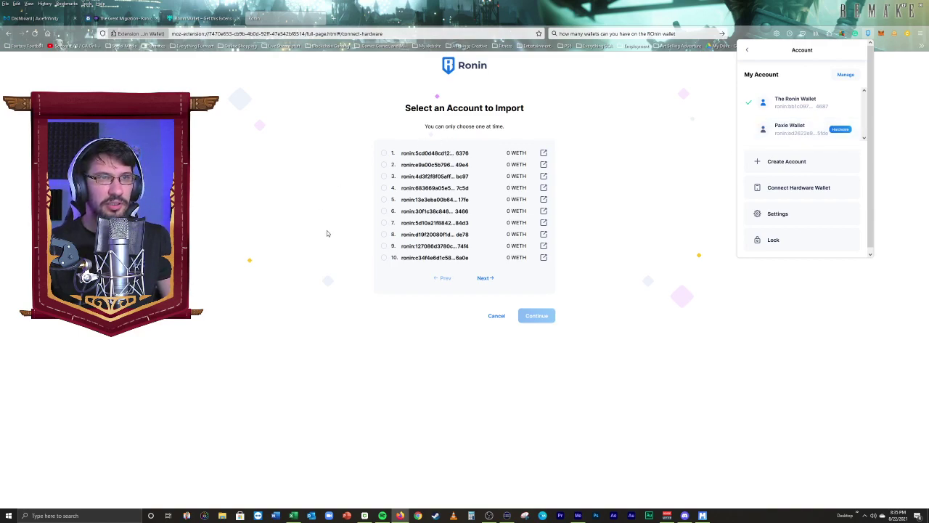
pyautogui.click(484, 280)
pyautogui.click(484, 280)
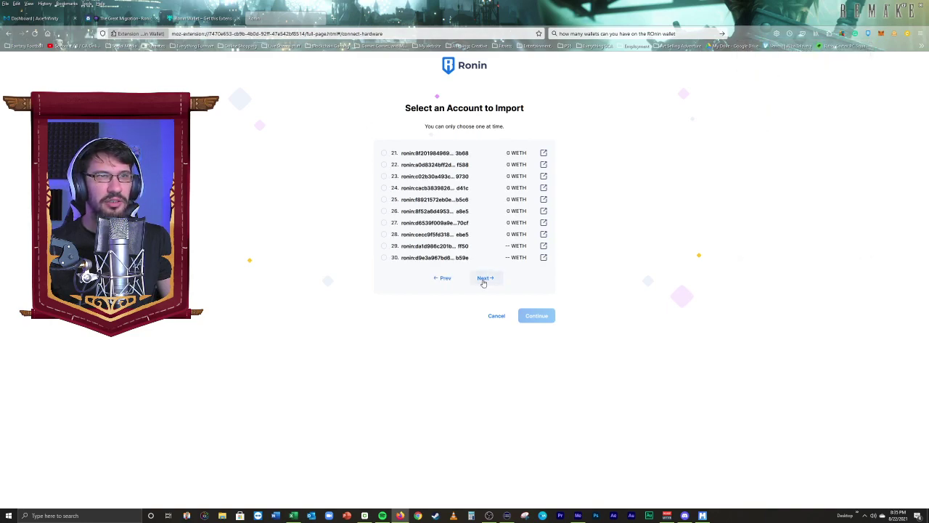
pyautogui.click(485, 281)
pyautogui.click(485, 281)
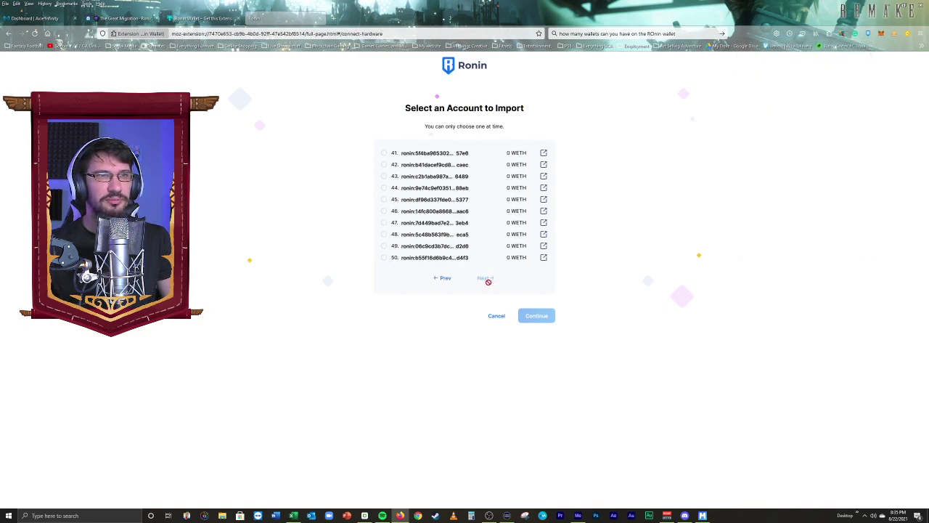
pyautogui.click(442, 283)
pyautogui.click(443, 284)
pyautogui.click(443, 283)
pyautogui.click(443, 284)
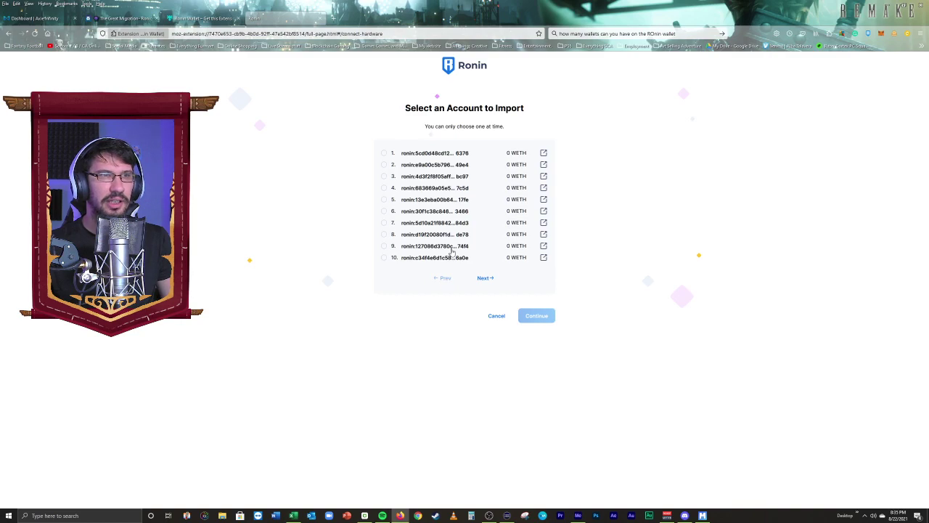
# Import the hidden wallet's first account into Ronin and view it in the account list
pyautogui.click(433, 155)
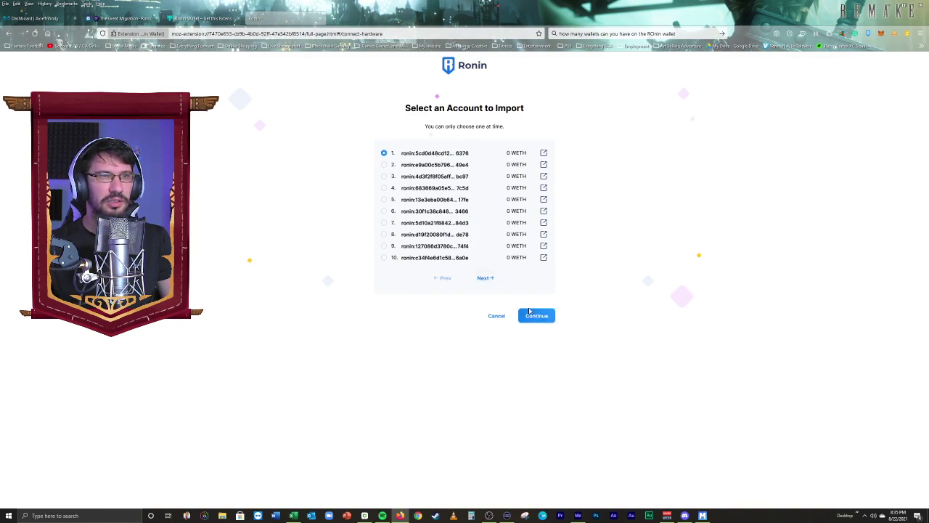
pyautogui.click(536, 317)
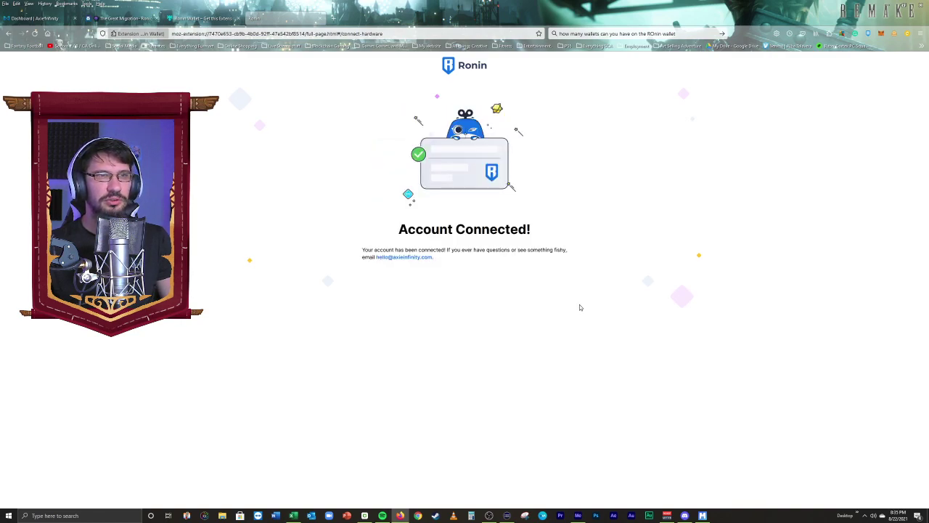
pyautogui.click(868, 33)
pyautogui.click(859, 51)
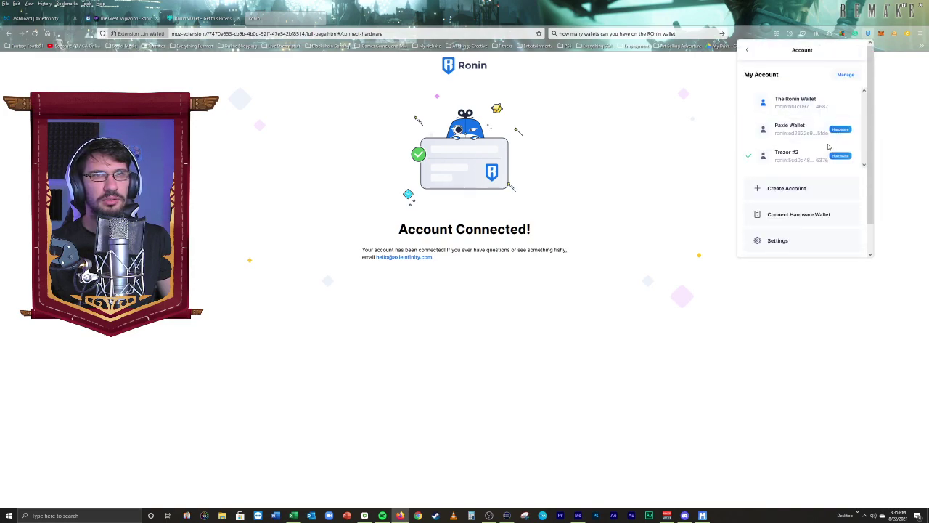
pyautogui.scroll(-1, 806, 157)
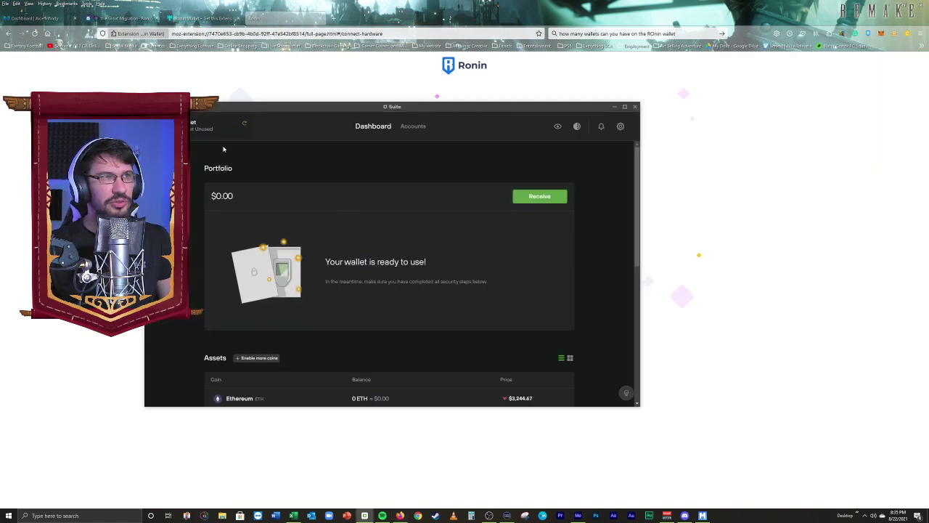
# Refresh the Paxie Wallet device's wallet list in Trezor Suite, review it and return to the browser's migration article
pyautogui.click(228, 122)
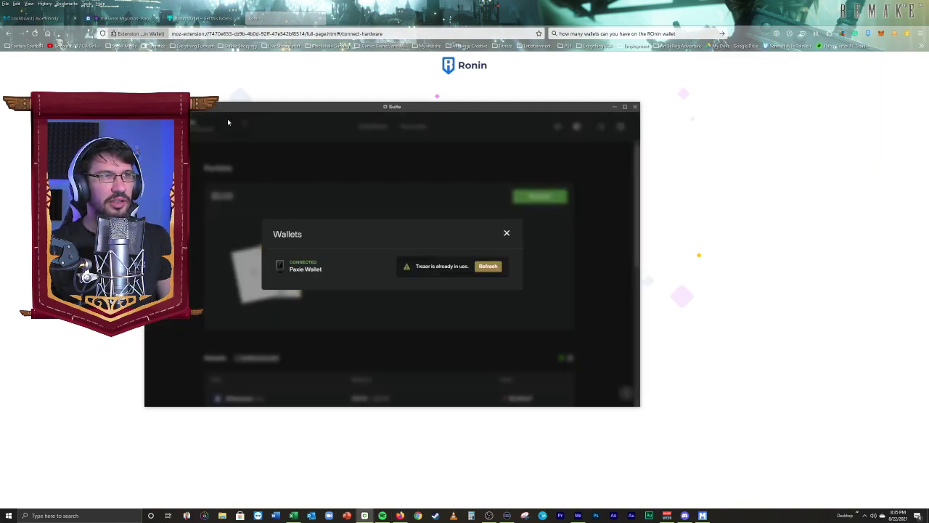
pyautogui.click(488, 267)
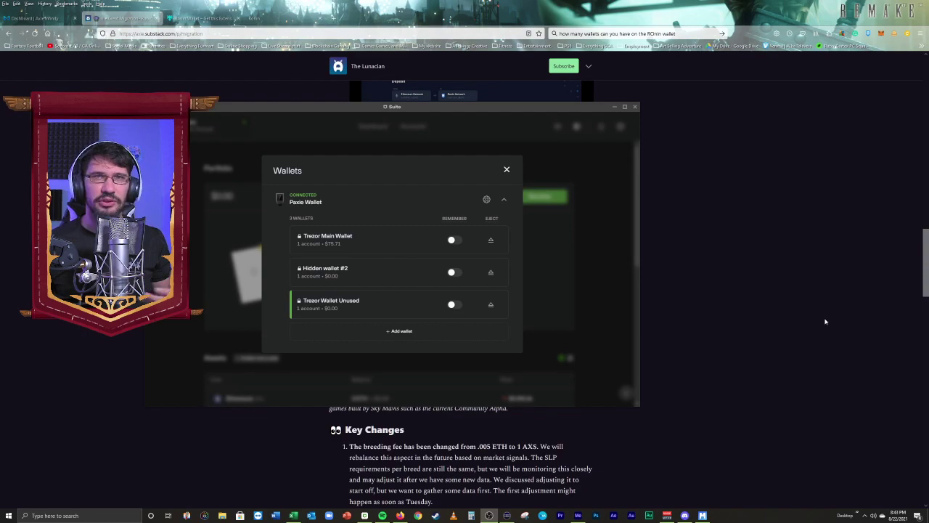
pyautogui.click(826, 321)
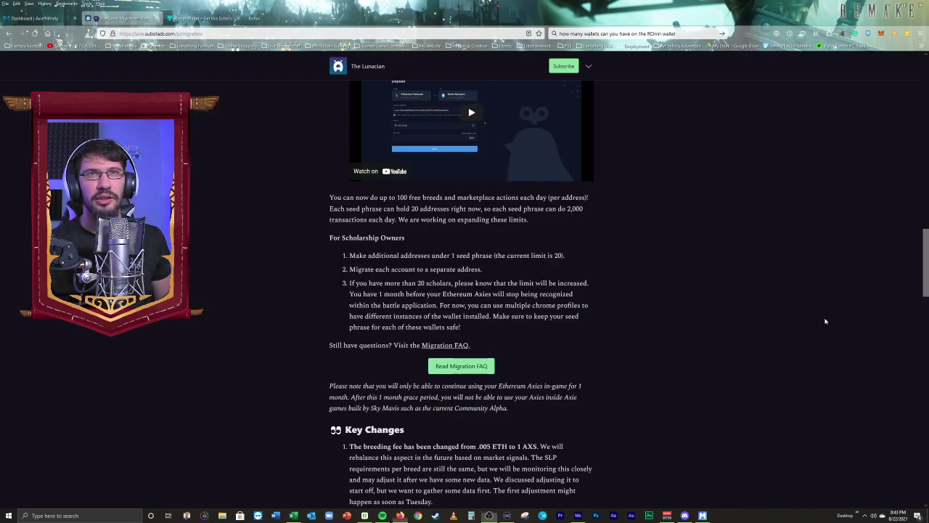
# Remove the Ronin Wallet extension from Firefox and confirm the removal
pyautogui.click(867, 34)
pyautogui.rightClick(866, 37)
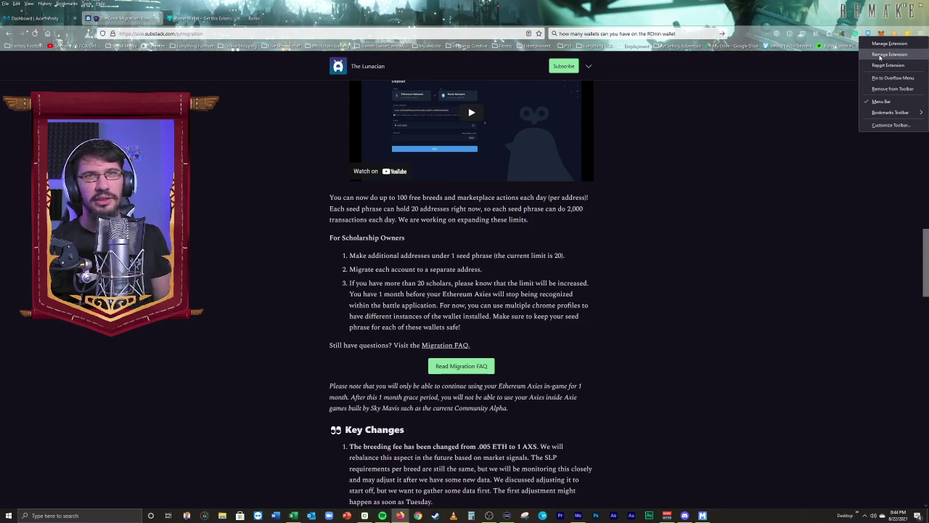
pyautogui.click(888, 54)
pyautogui.click(492, 85)
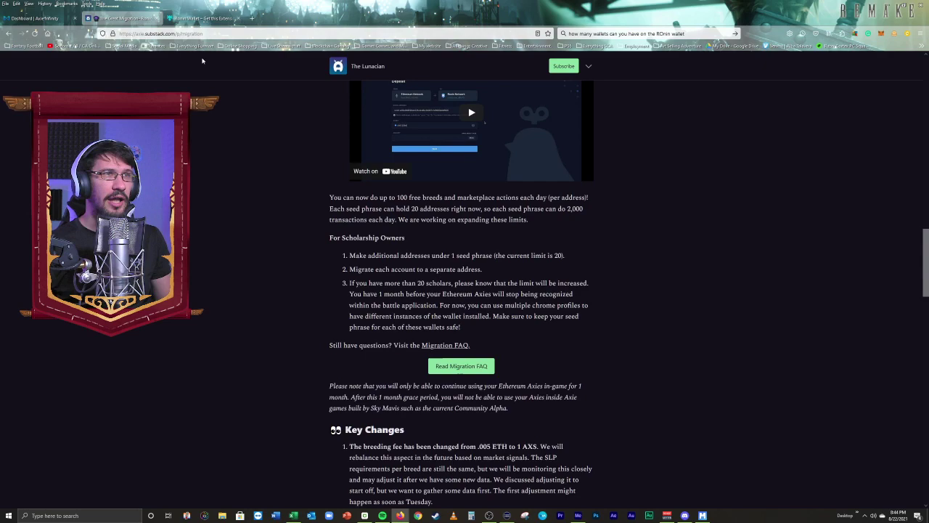
# Reinstall the Ronin Wallet extension from its bookmarked Firefox add-ons page and dismiss the installation notice
pyautogui.click(316, 46)
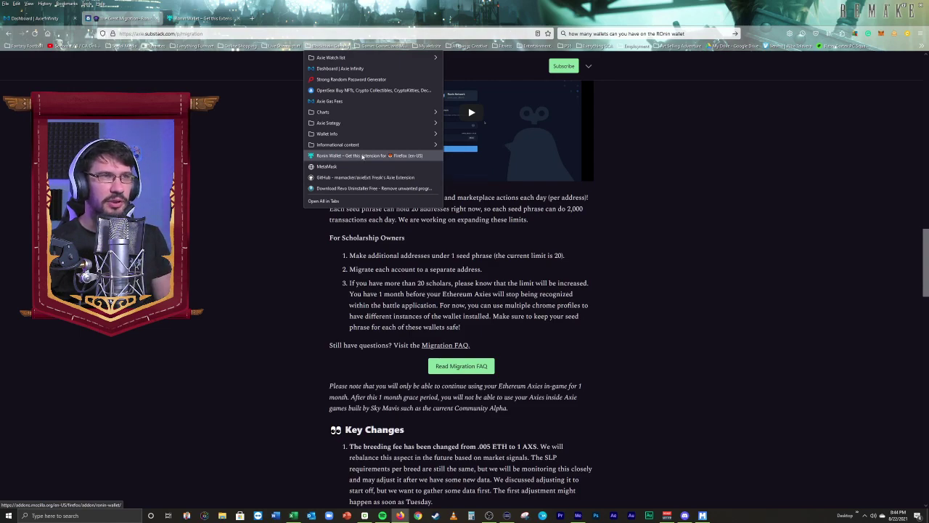
pyautogui.click(362, 156)
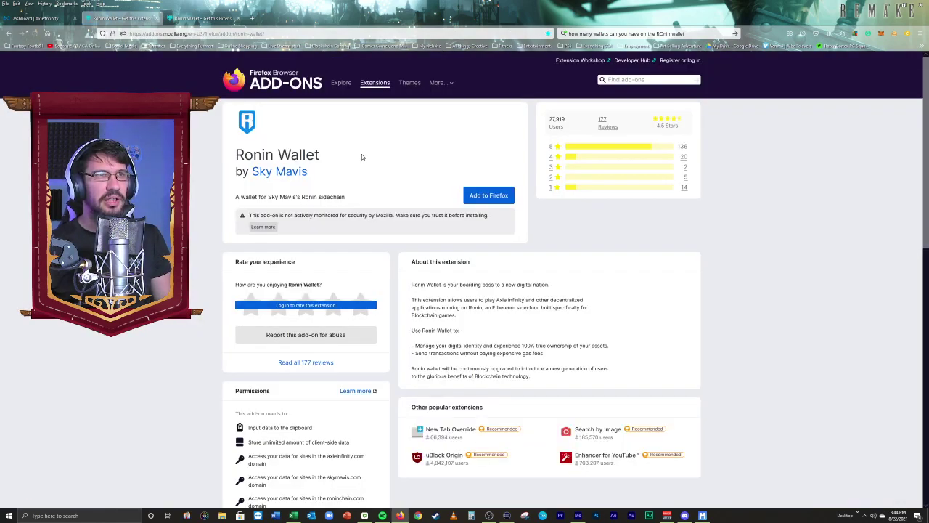
pyautogui.click(489, 195)
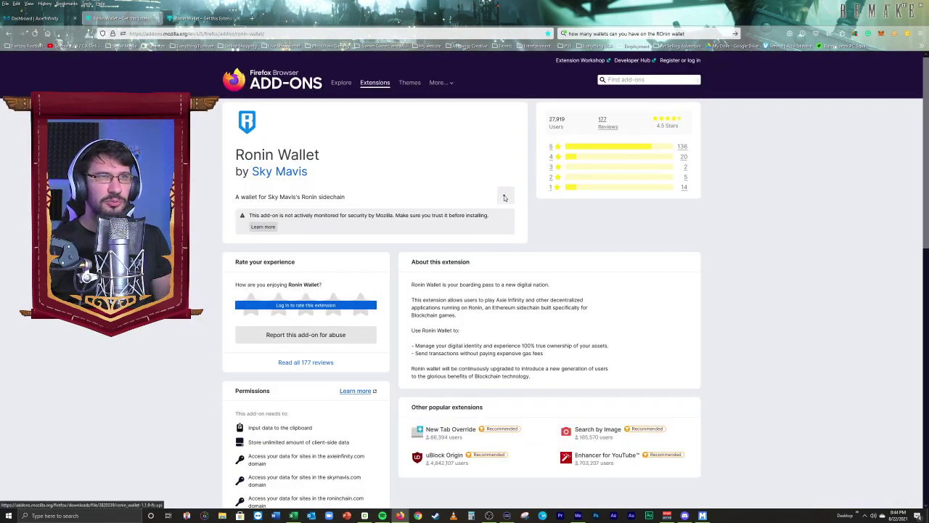
pyautogui.click(228, 109)
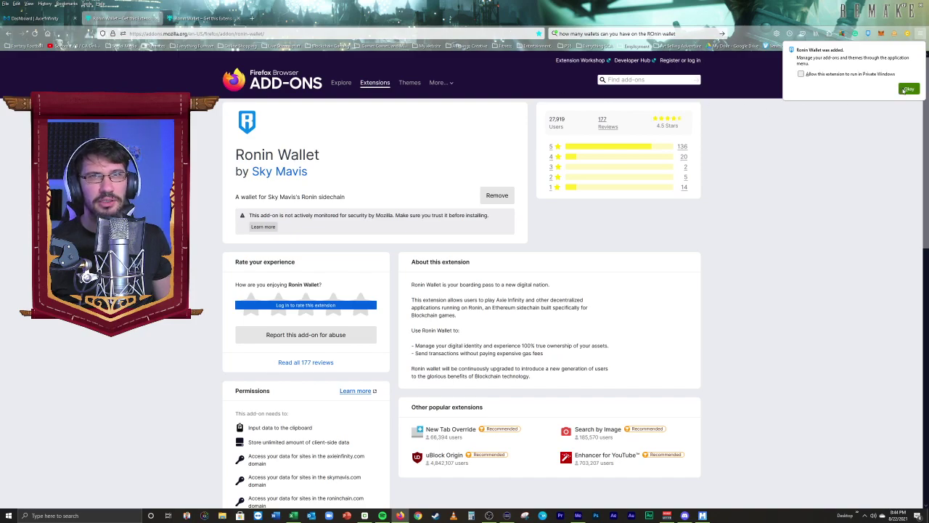
pyautogui.click(903, 89)
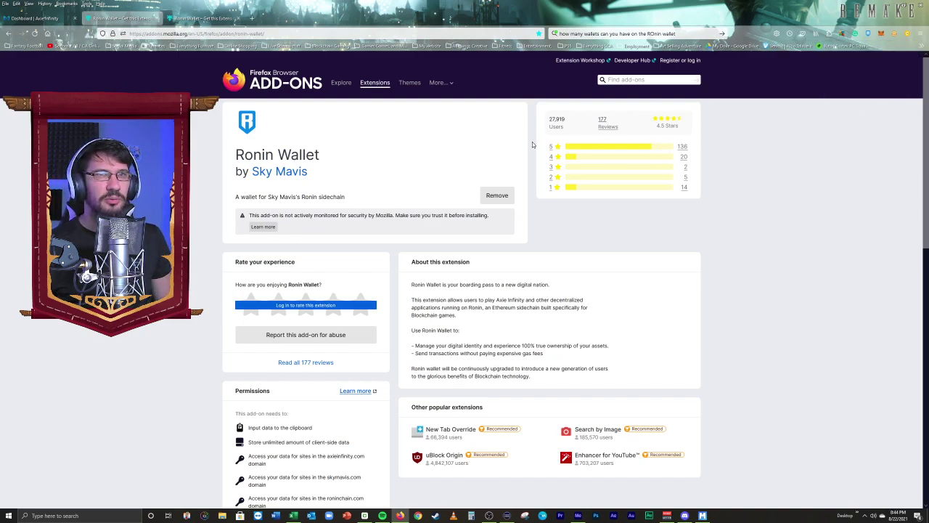
# Start setting up a new Ronin wallet as far as password creation, and return to the extension's add-ons page
pyautogui.click(867, 33)
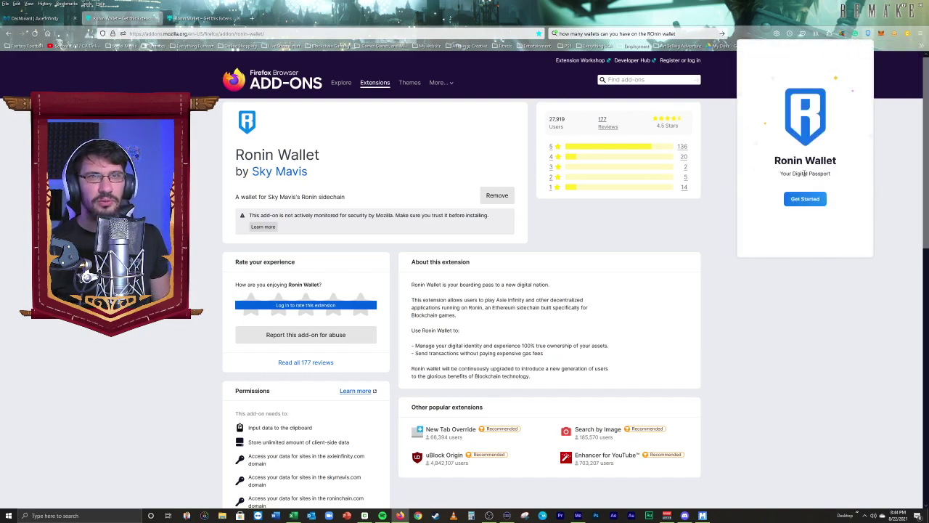
pyautogui.click(798, 199)
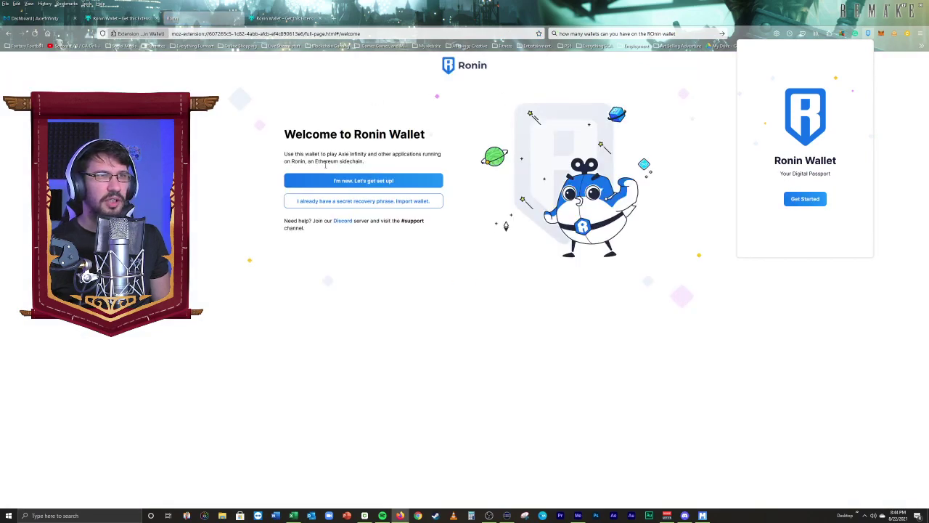
pyautogui.click(356, 180)
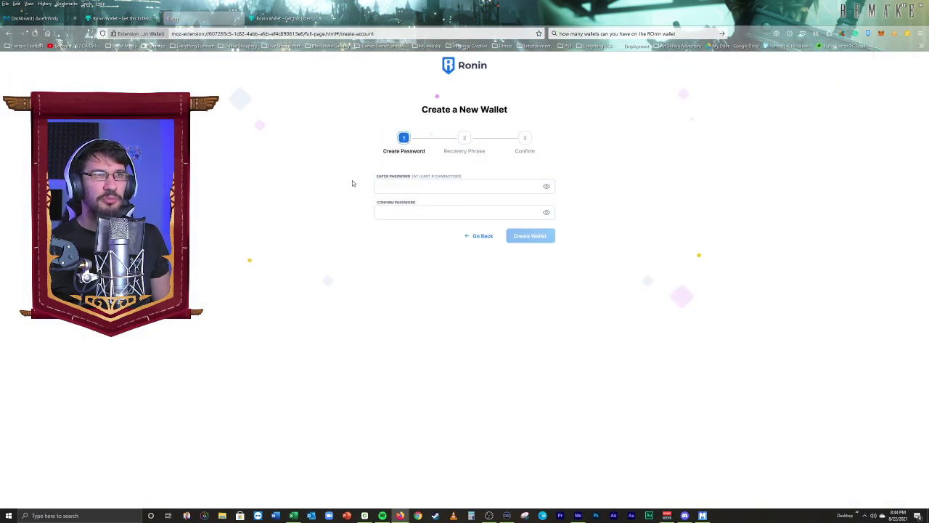
pyautogui.click(443, 187)
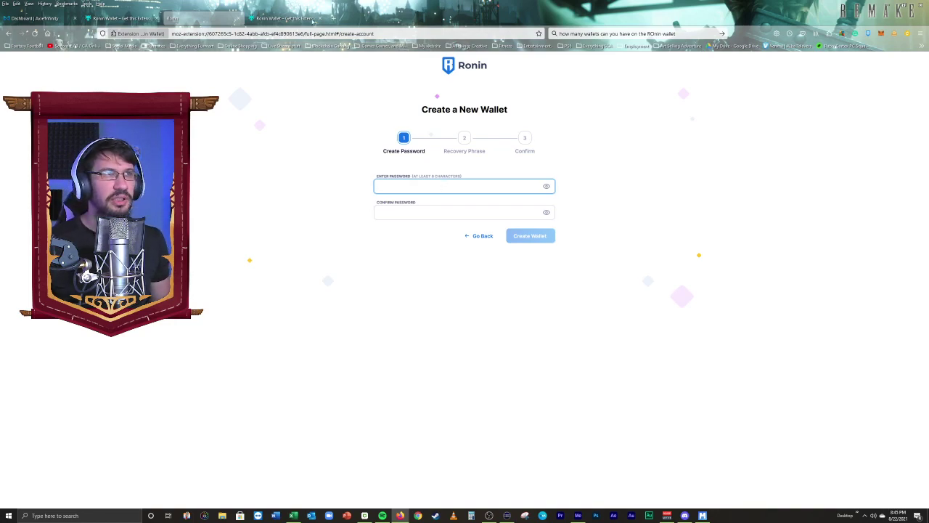
pyautogui.click(107, 20)
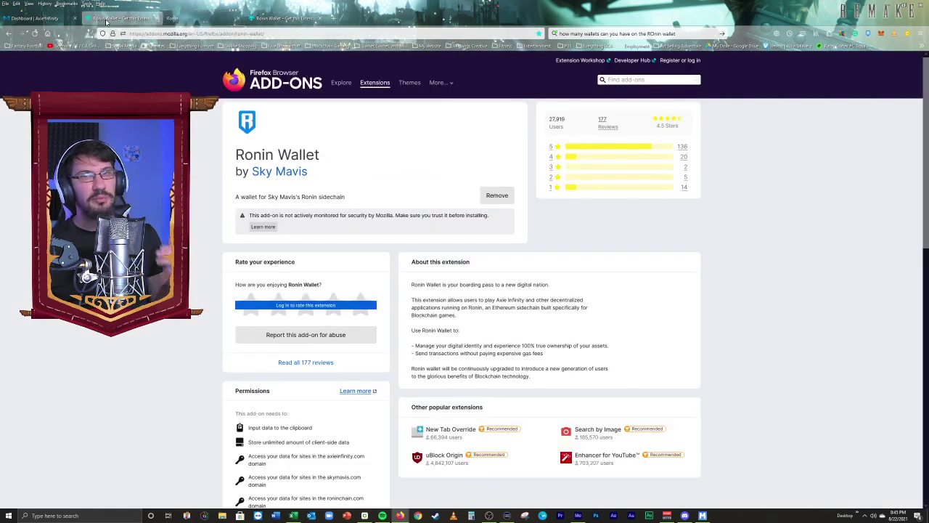